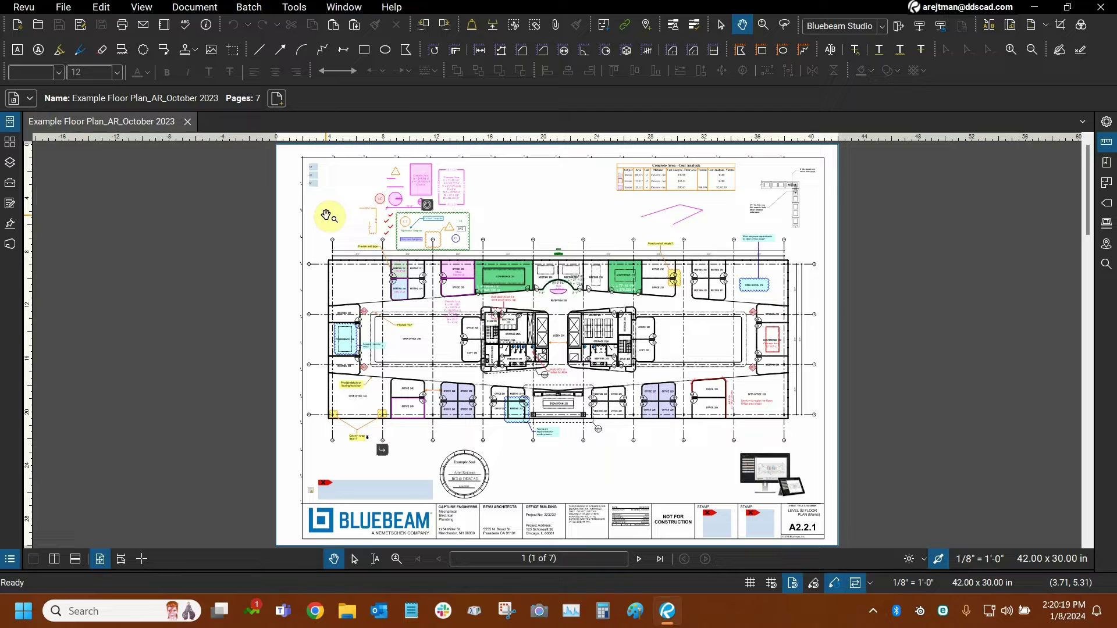
- Open A2_2023.pdf and A2_2024.pdf from File Access, hide the panel, and show A2_2023
click(10, 125)
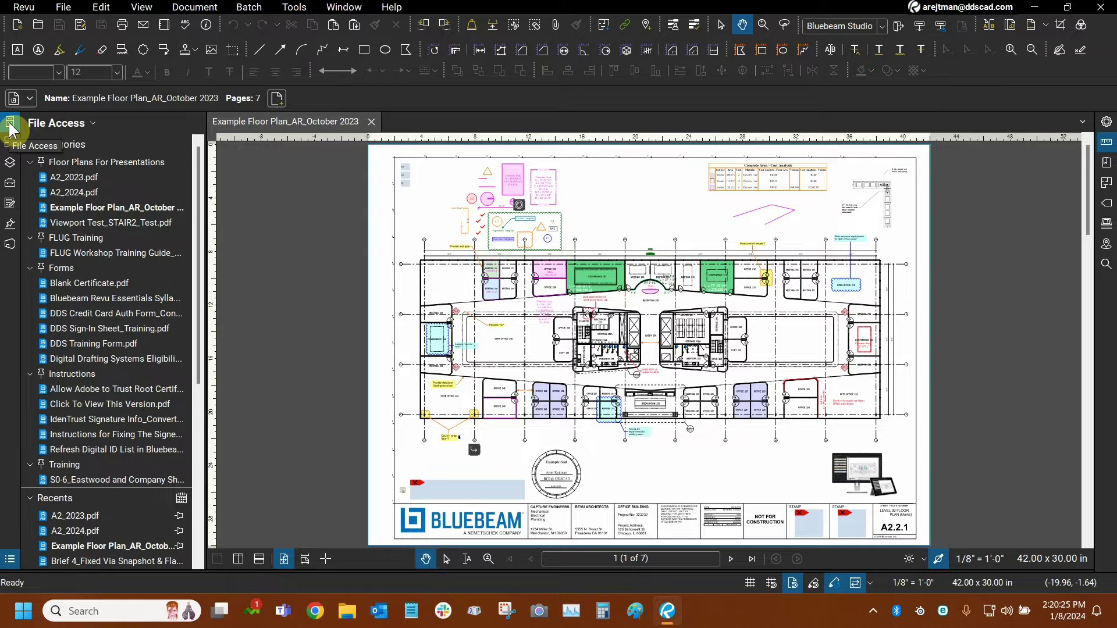
mouse_move(120, 199)
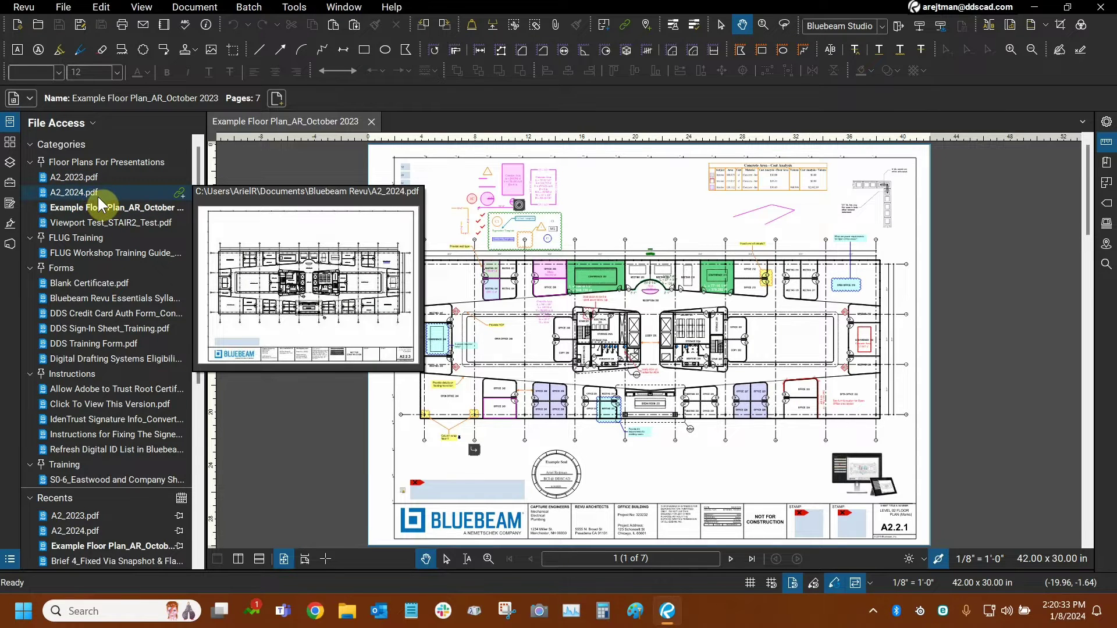
click(90, 182)
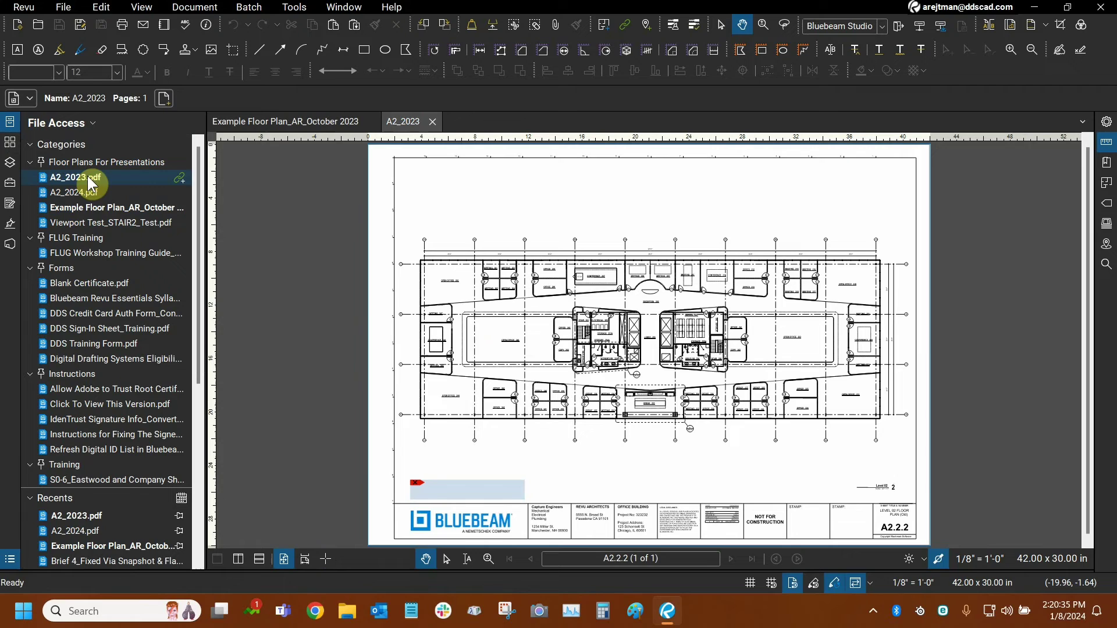
click(89, 196)
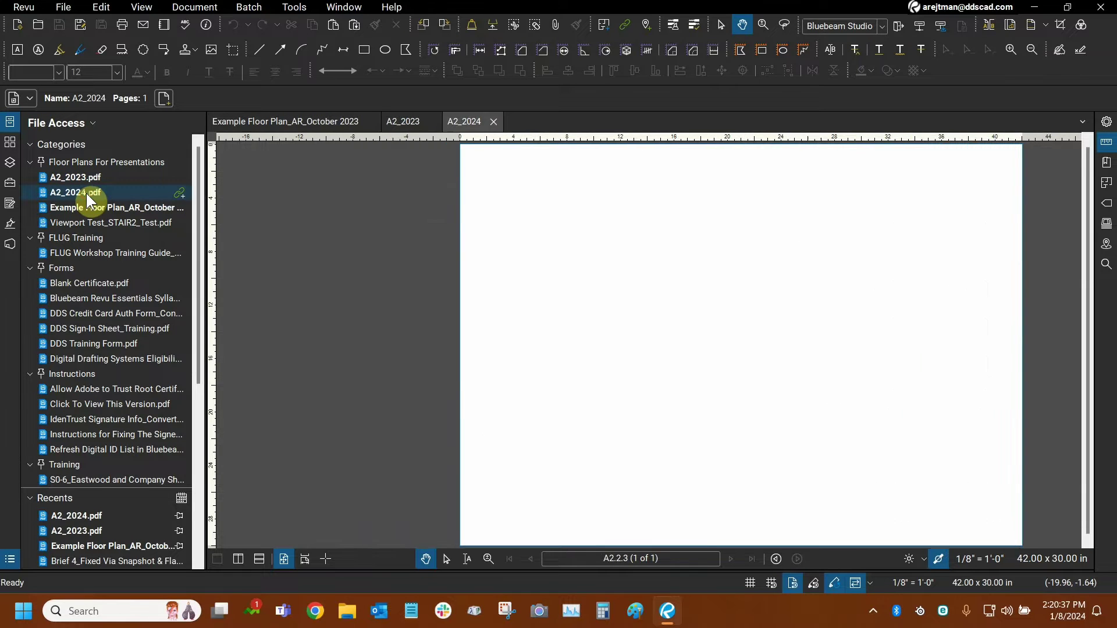
click(10, 121)
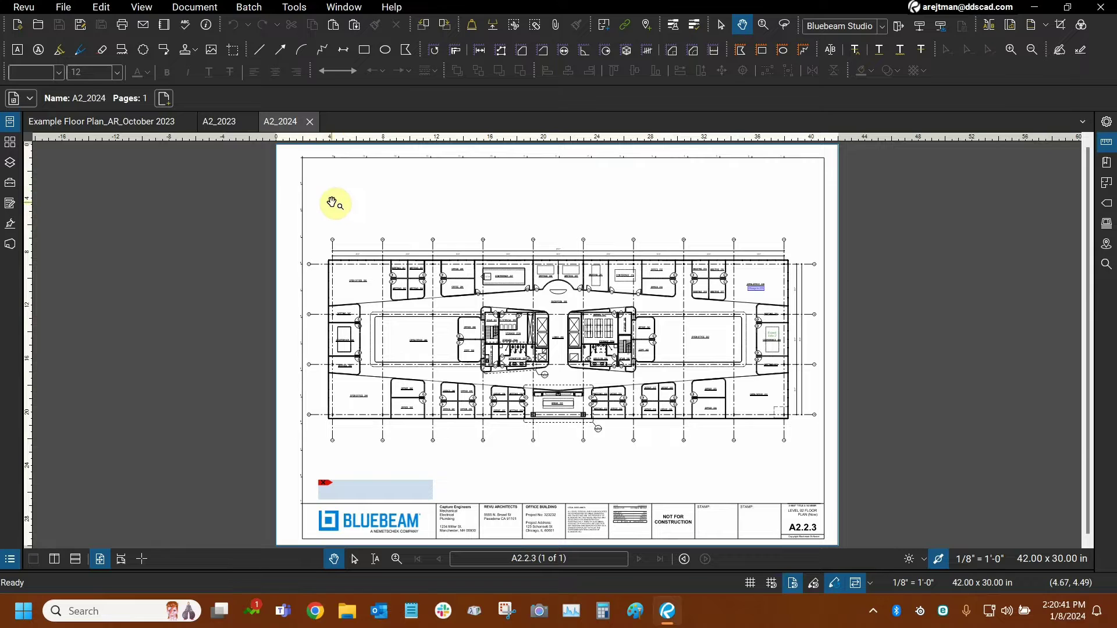
click(218, 122)
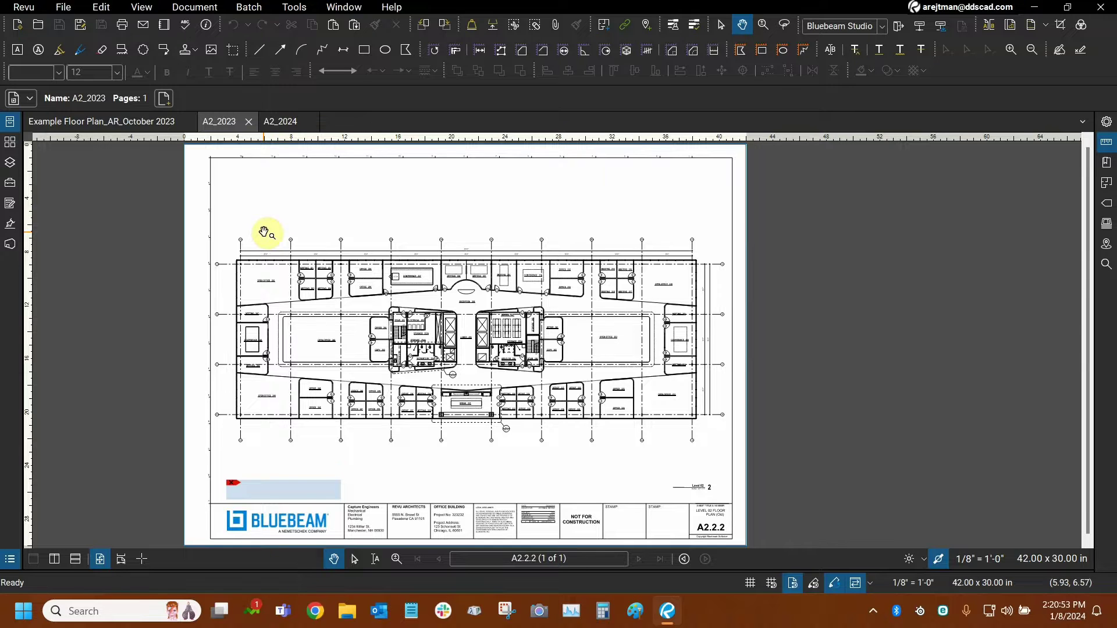
- Check the A2_2024 and A2_2023 tabs, then close Example Floor Plan_AR_October 2023
scroll(263, 232, left, 3)
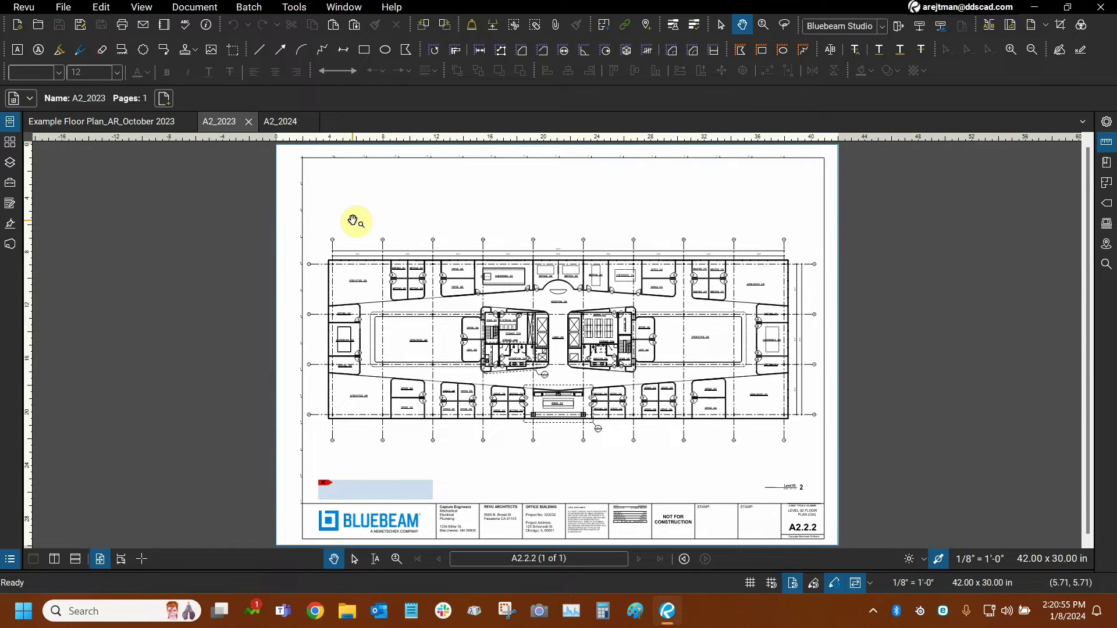
click(284, 123)
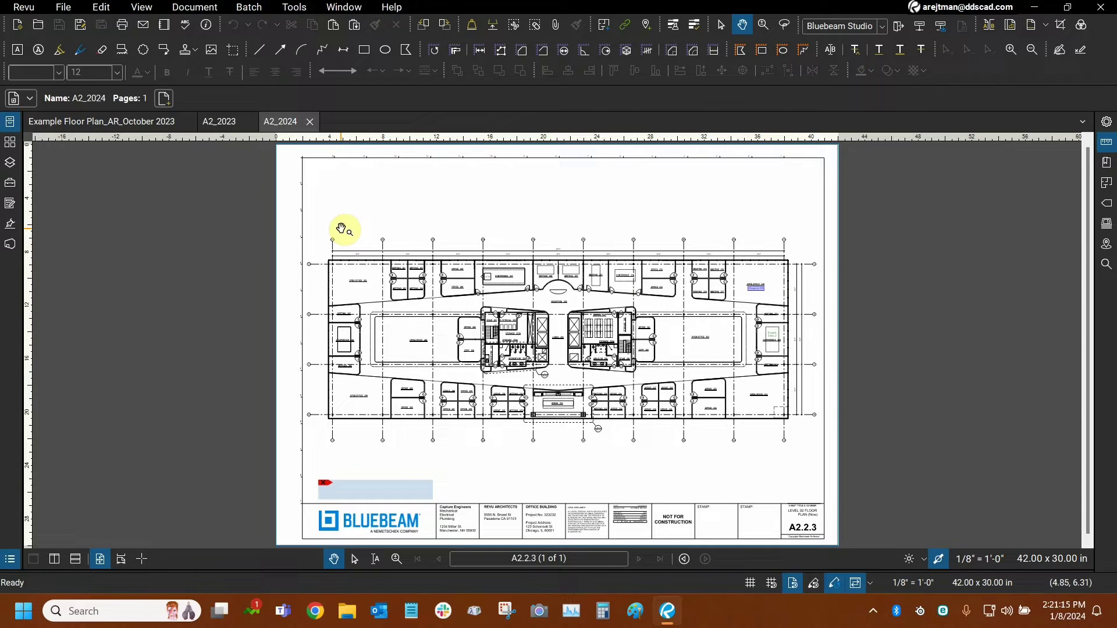
click(225, 133)
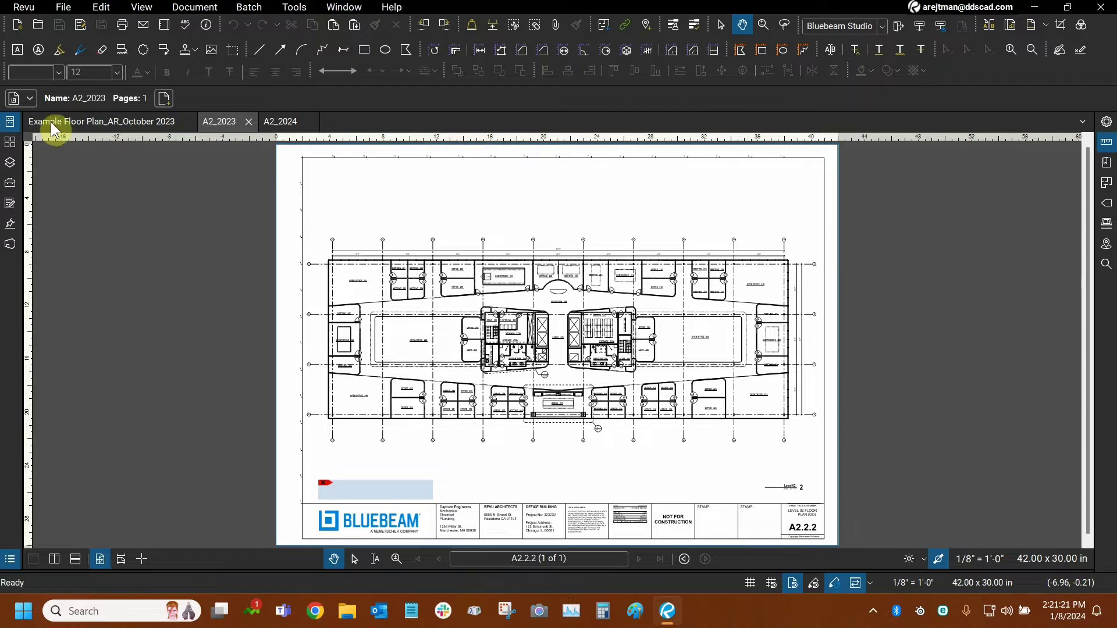
click(79, 120)
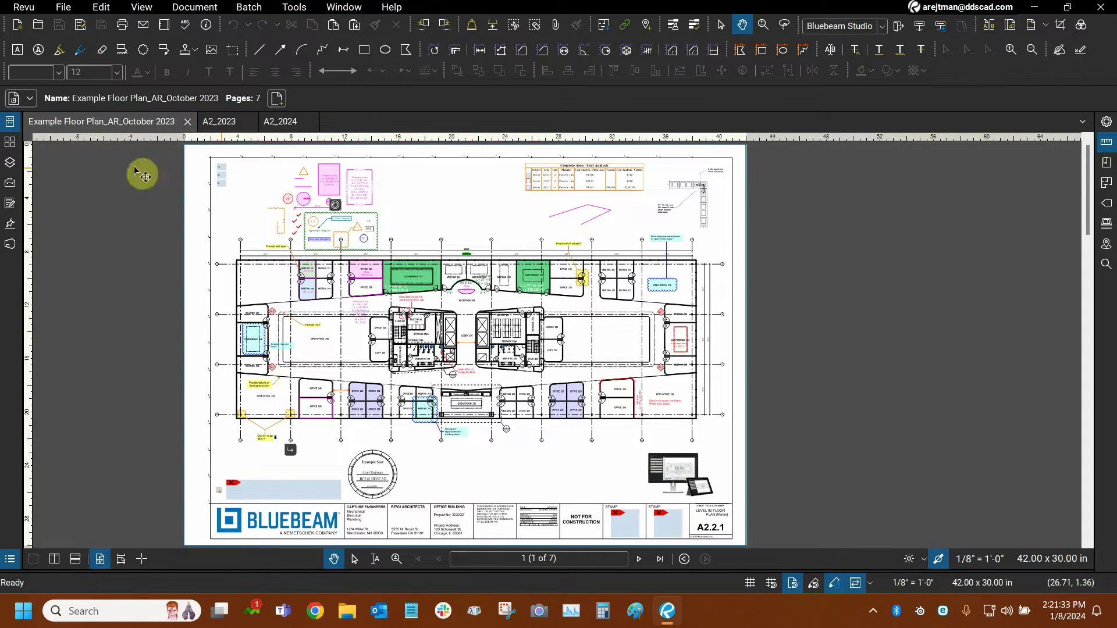
click(187, 123)
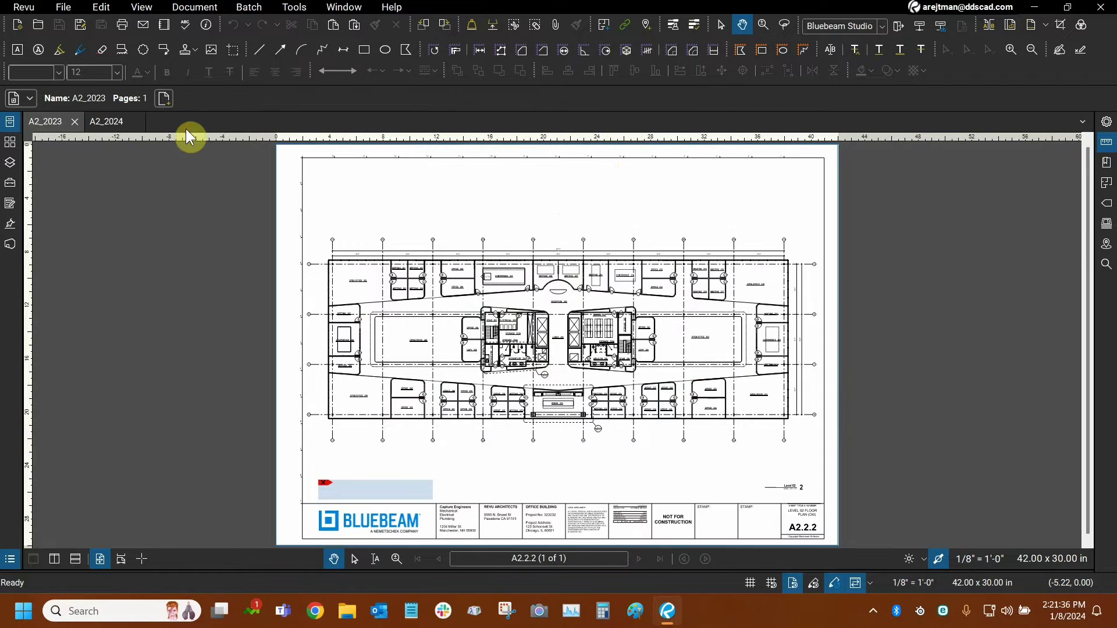
click(45, 125)
click(196, 8)
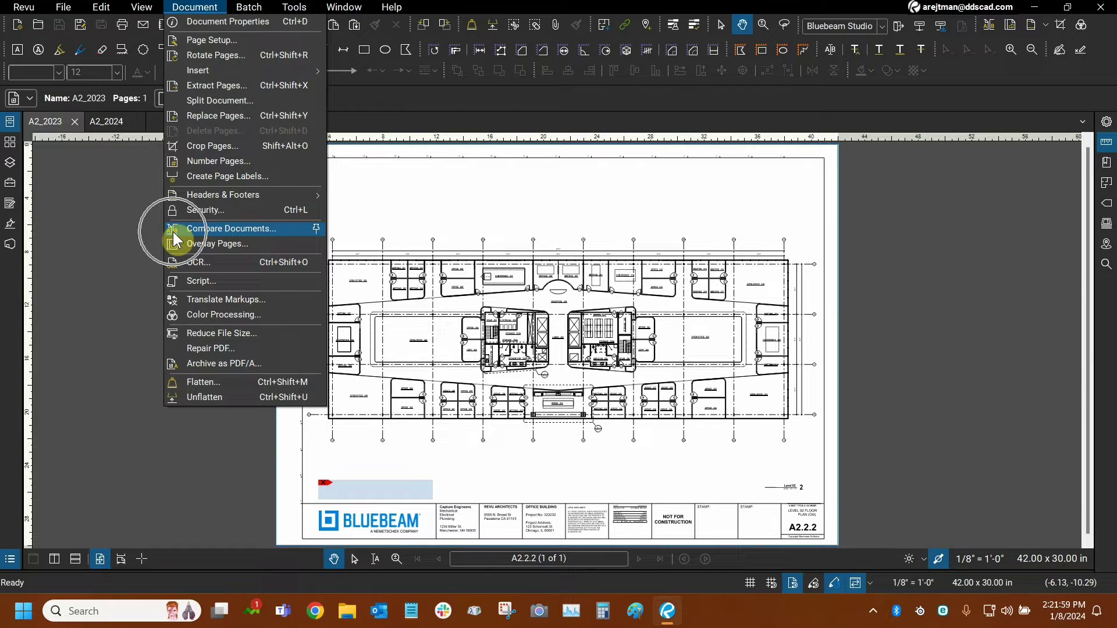
click(532, 212)
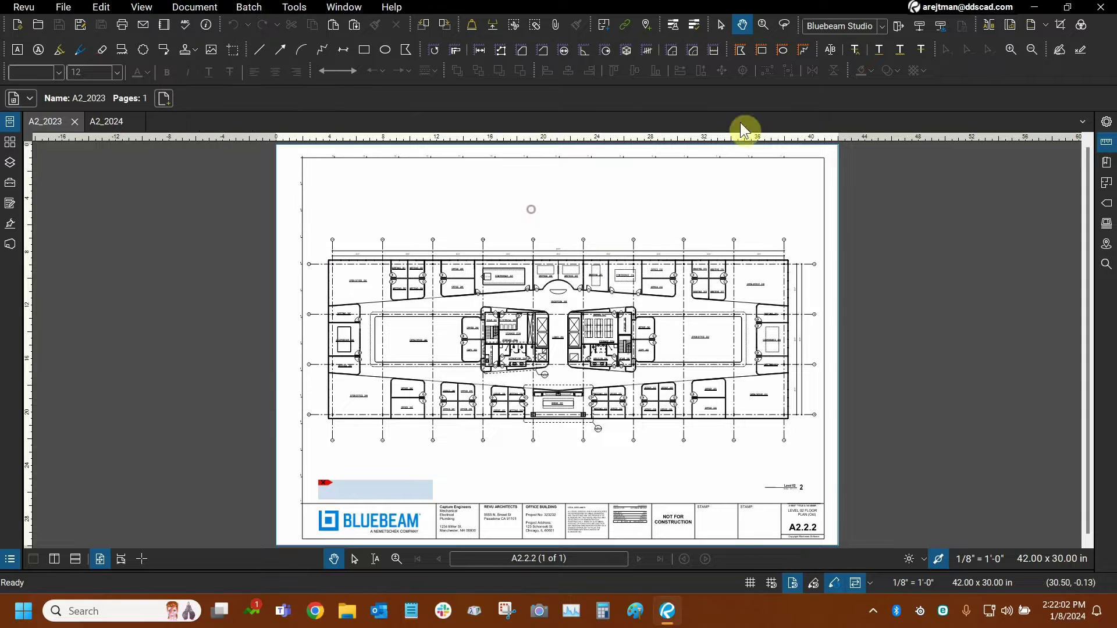
- Start Compare Documents with A2_2023.pdf as Document A and A2_2024.pdf as Document B
click(989, 27)
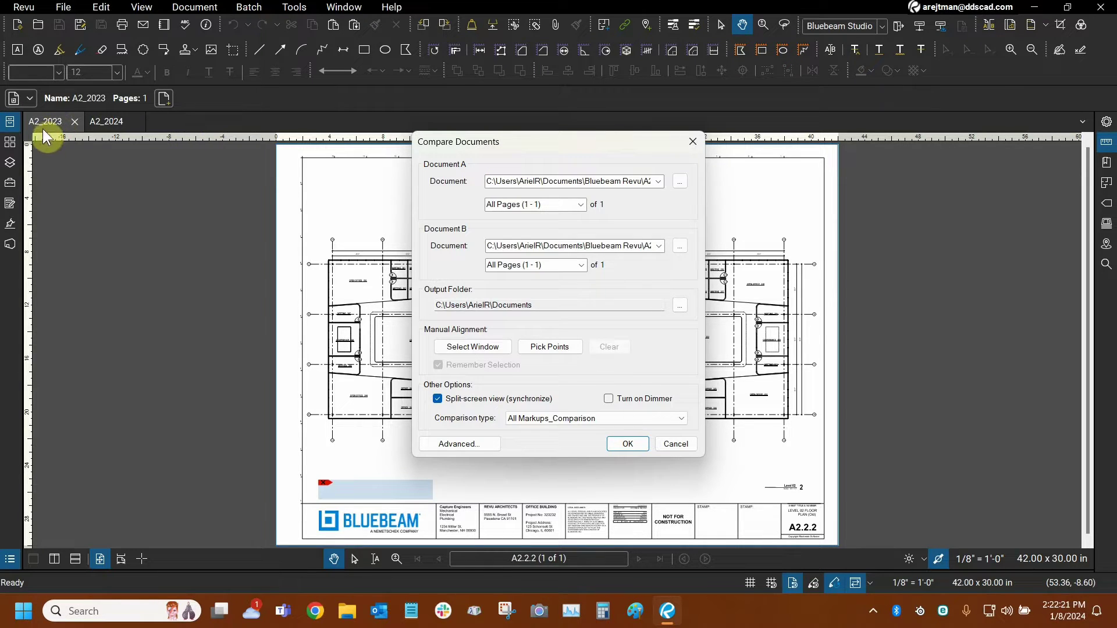
click(659, 183)
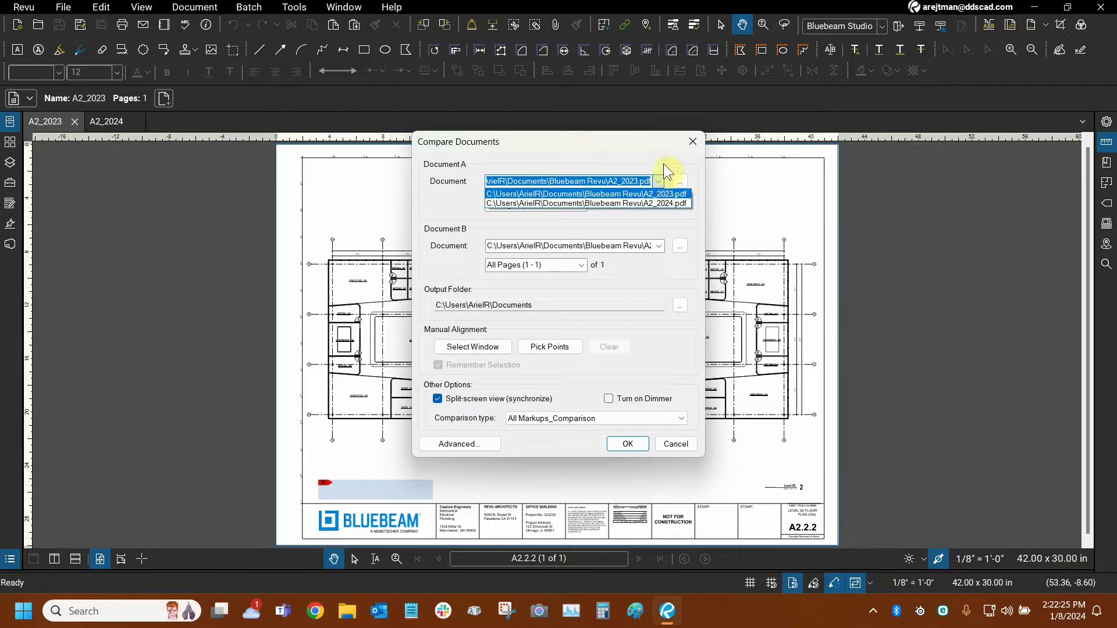
click(666, 194)
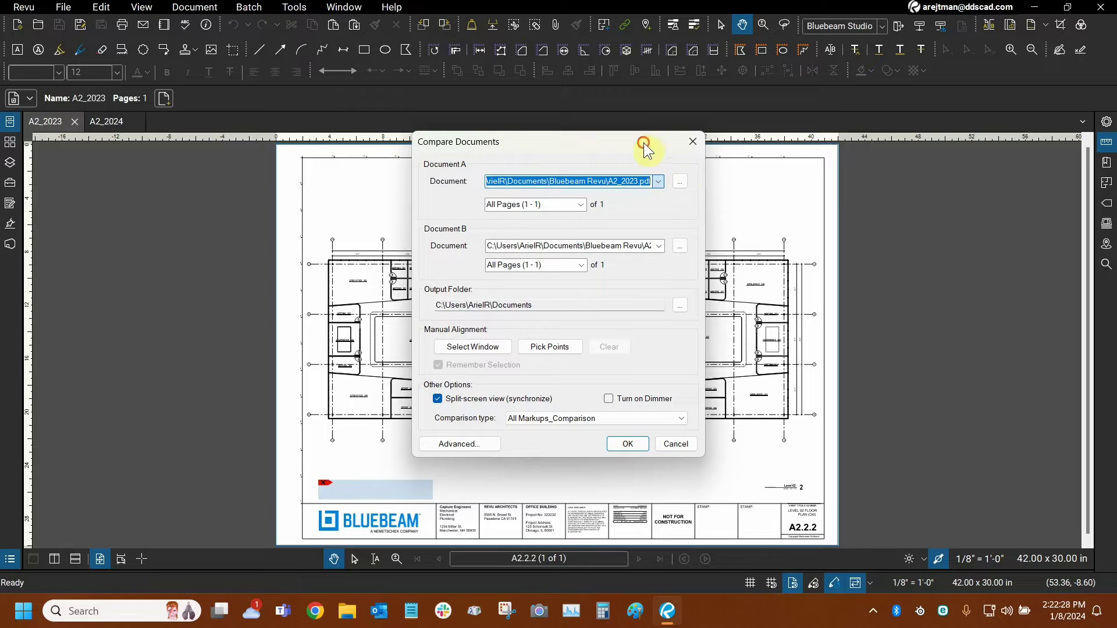
click(660, 246)
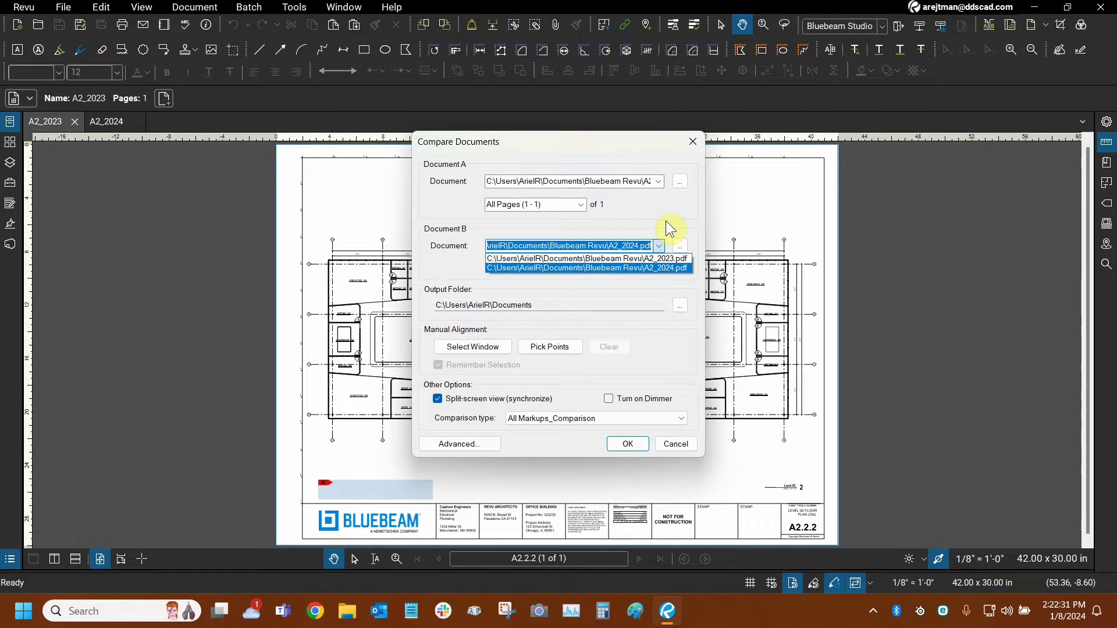
click(666, 221)
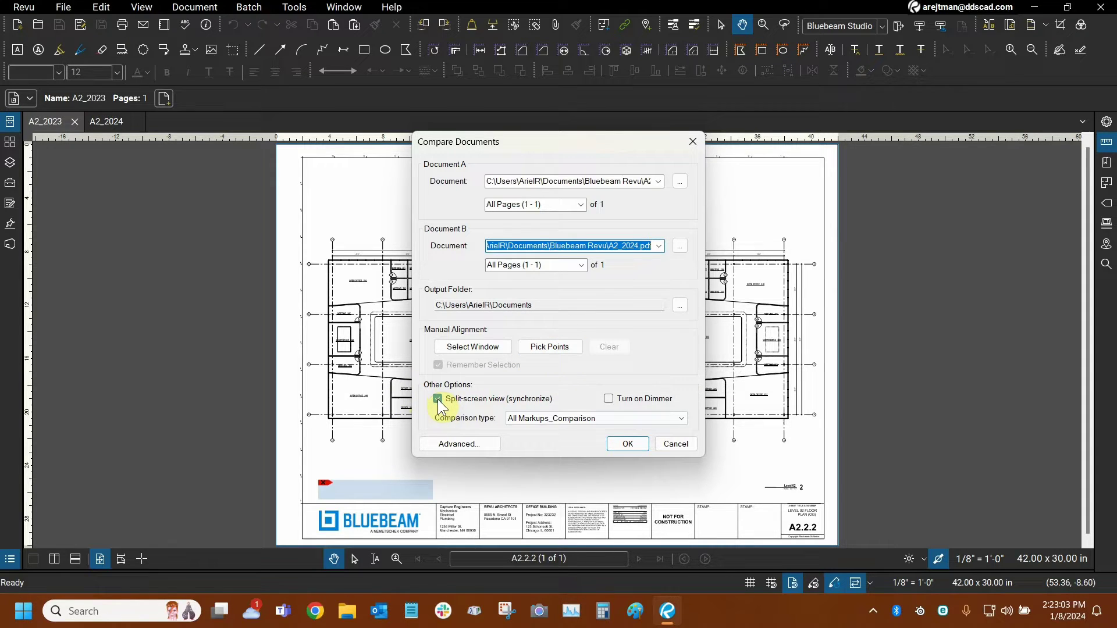
- In Advanced options, confirm differences apply to a new copy of Document B suffixed _Diff
click(460, 445)
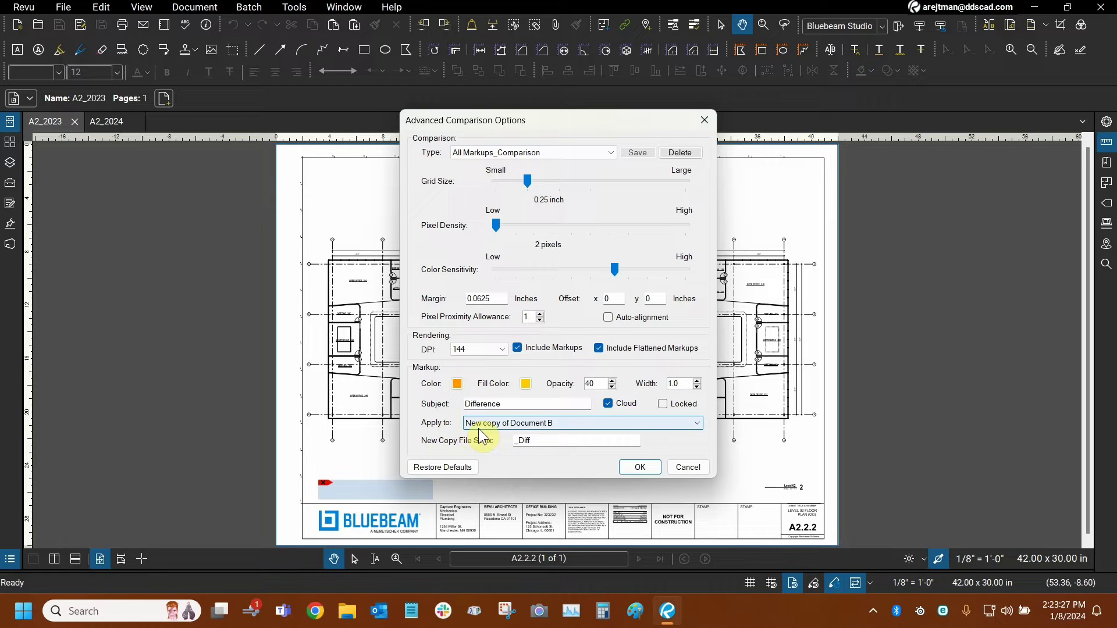
click(513, 426)
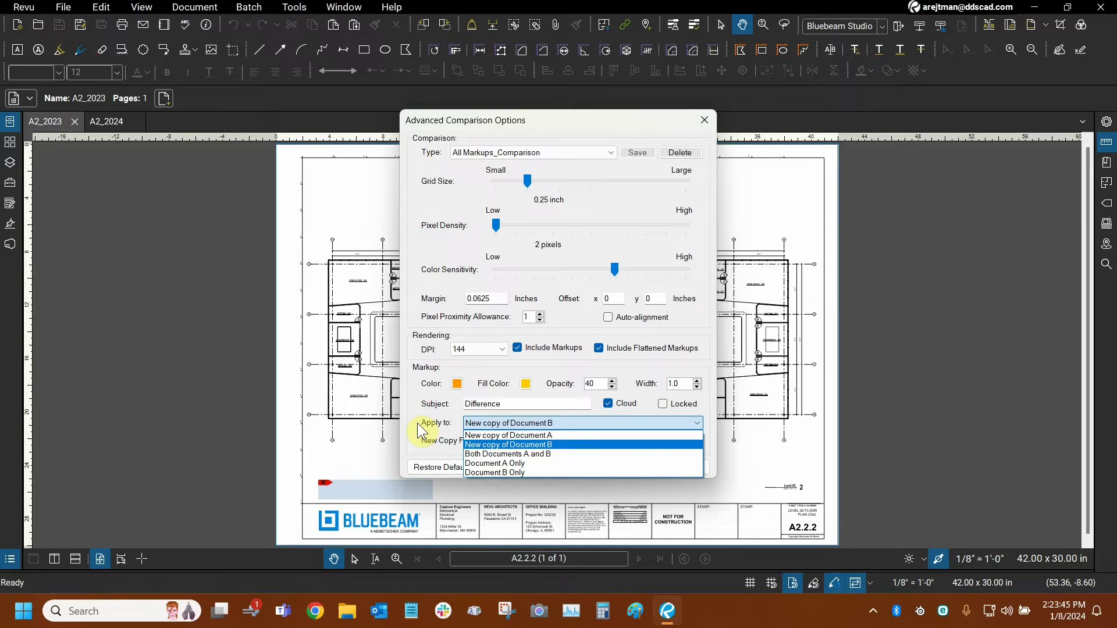
click(422, 431)
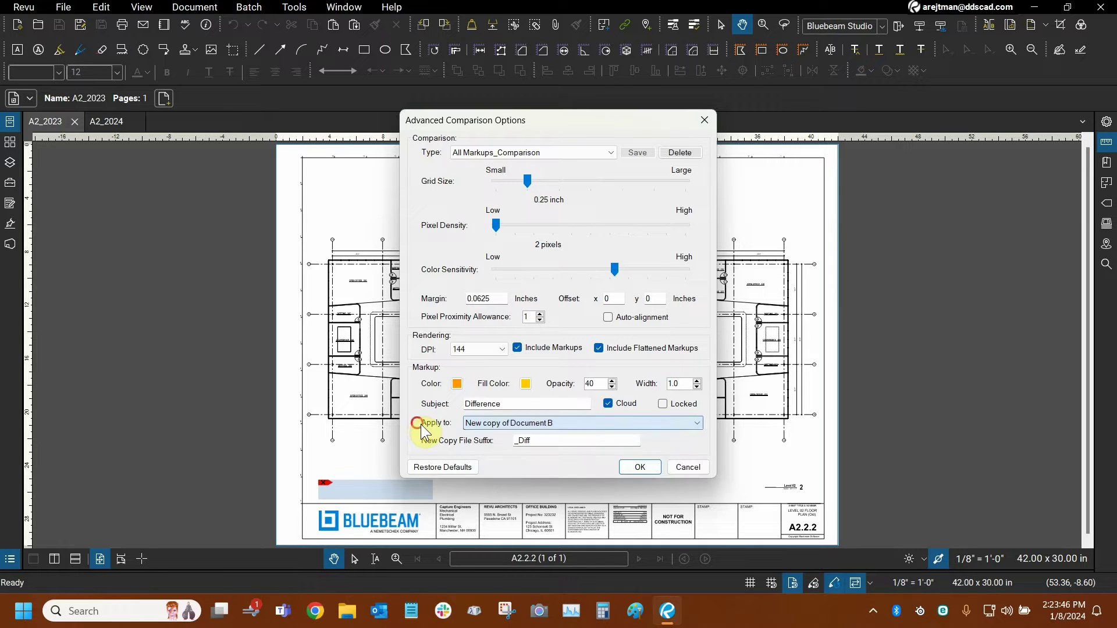
click(523, 445)
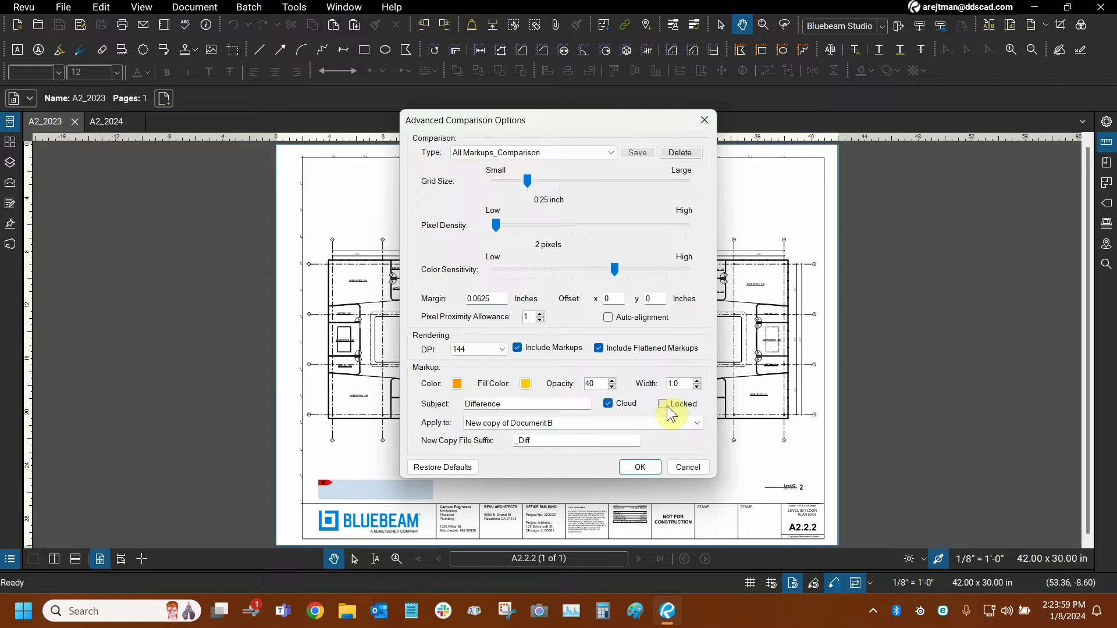
- Accept the advanced options and run the comparison with All Markups_Comparison type
click(639, 469)
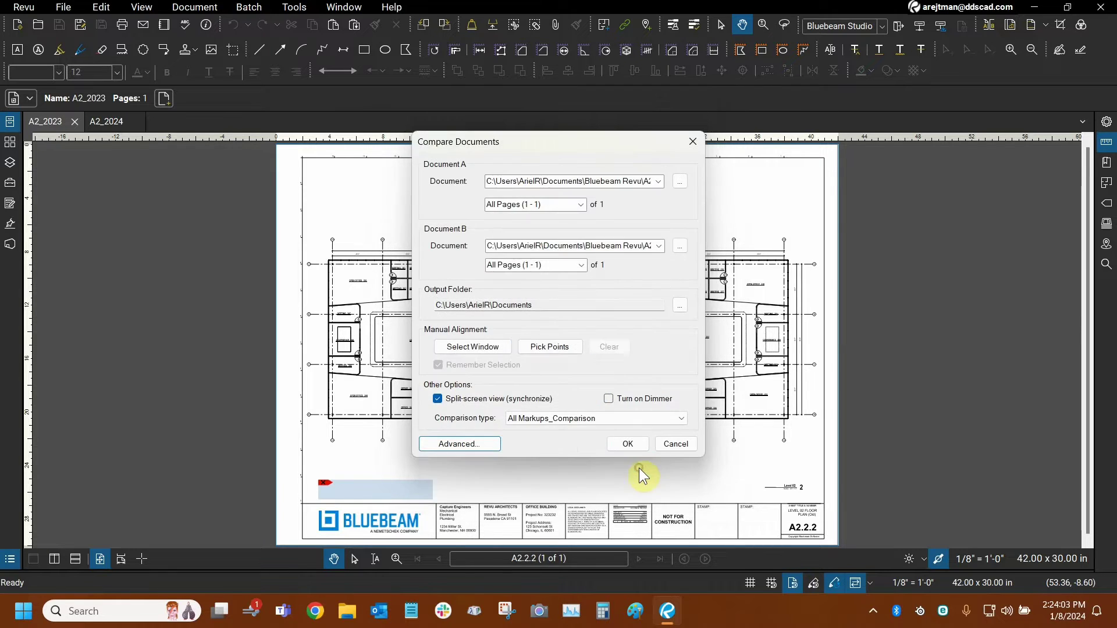
click(550, 421)
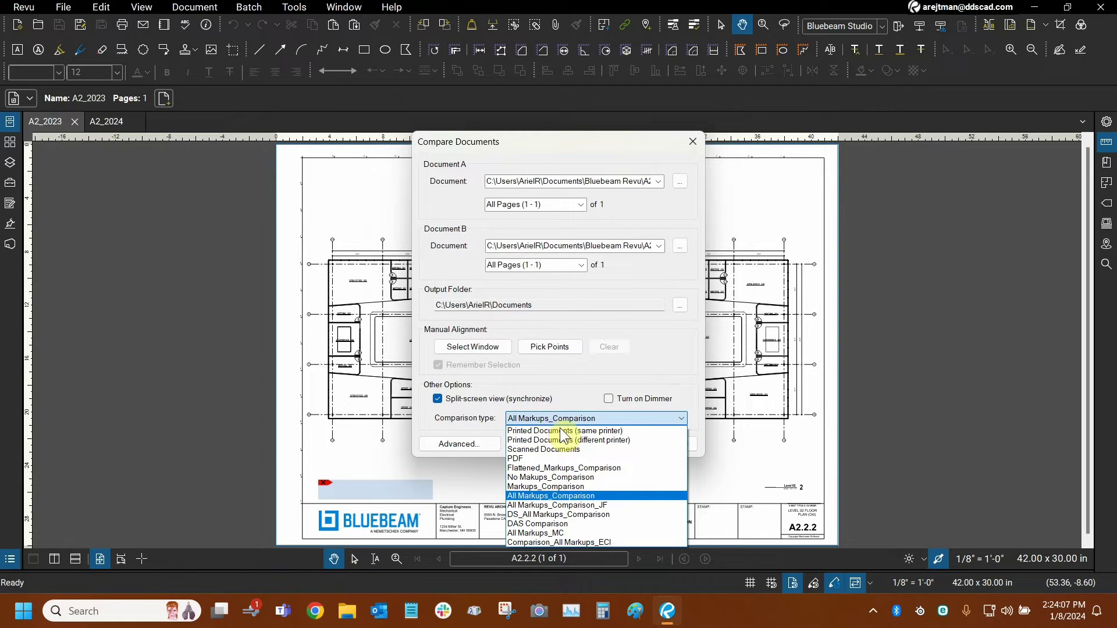
click(568, 388)
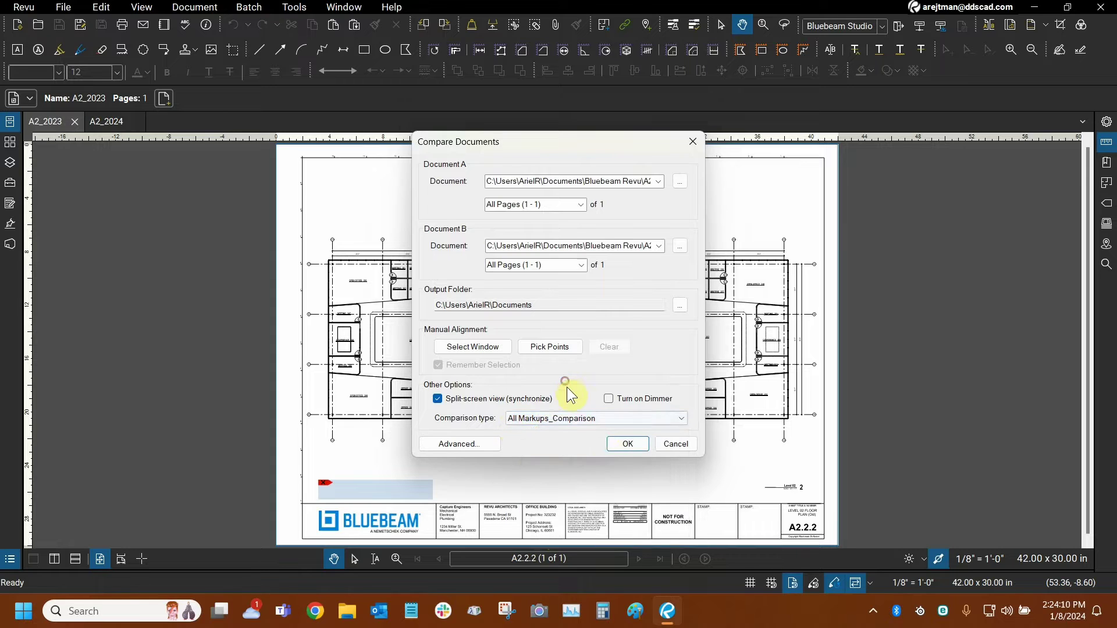
click(628, 445)
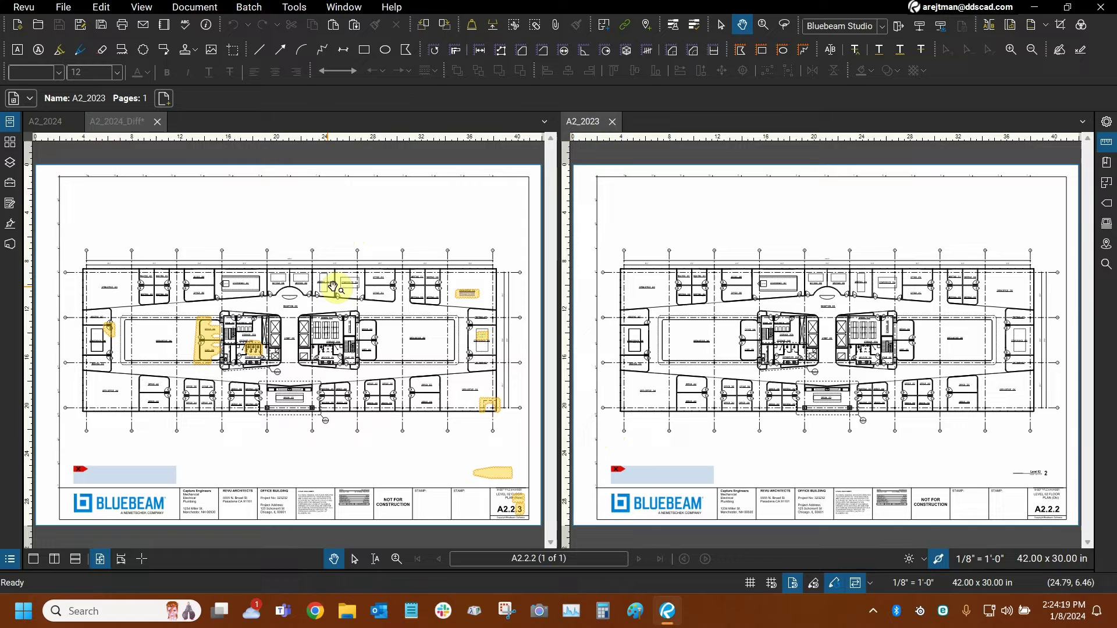
- Zoom and pan the synced views over A2_2024_Diff's clouded title block, then zoom back out
click(135, 228)
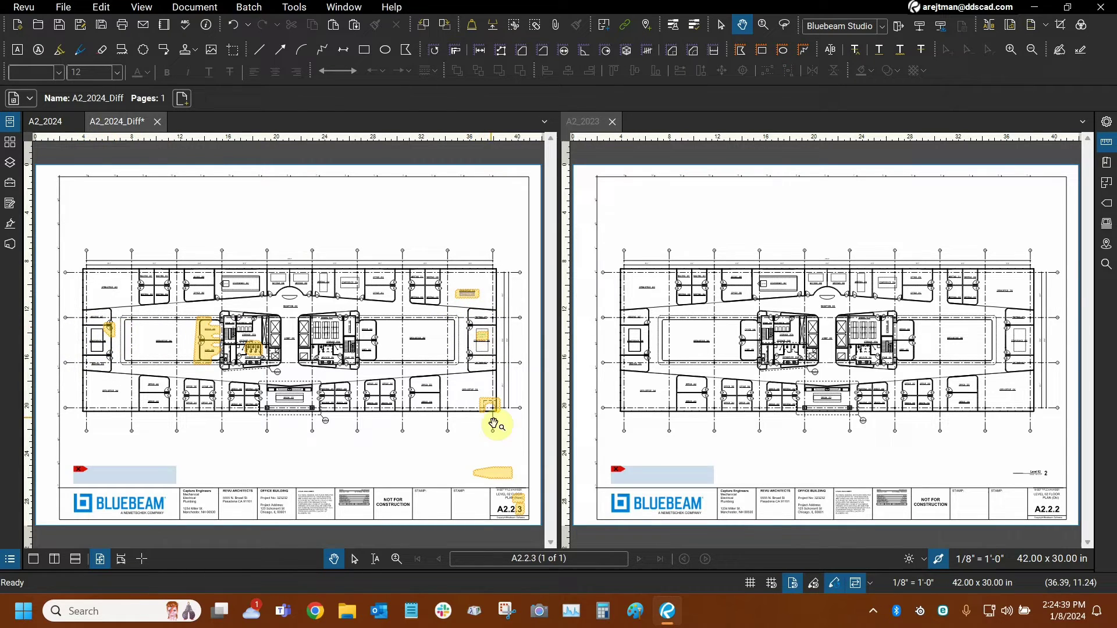
scroll(387, 362, up, 3)
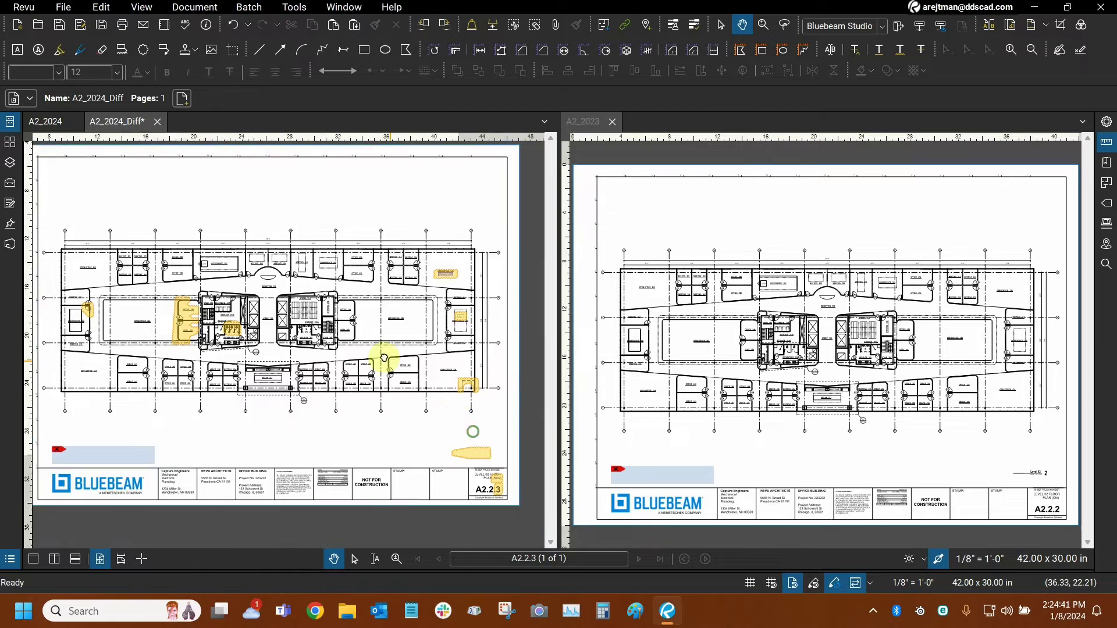
scroll(365, 342, up, 5)
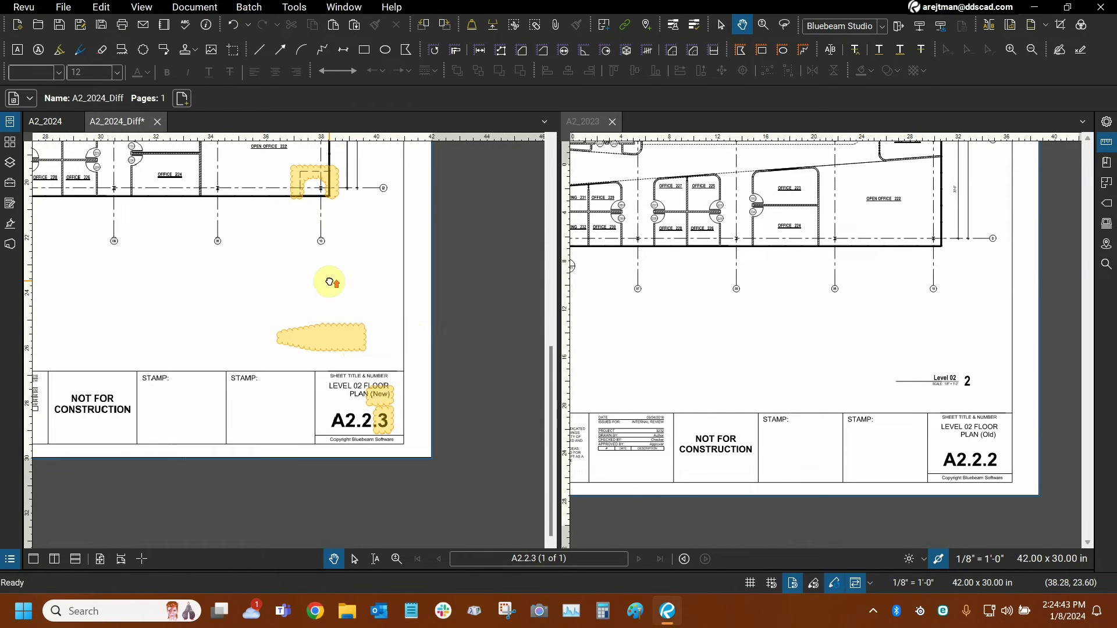
scroll(378, 435, up, 4)
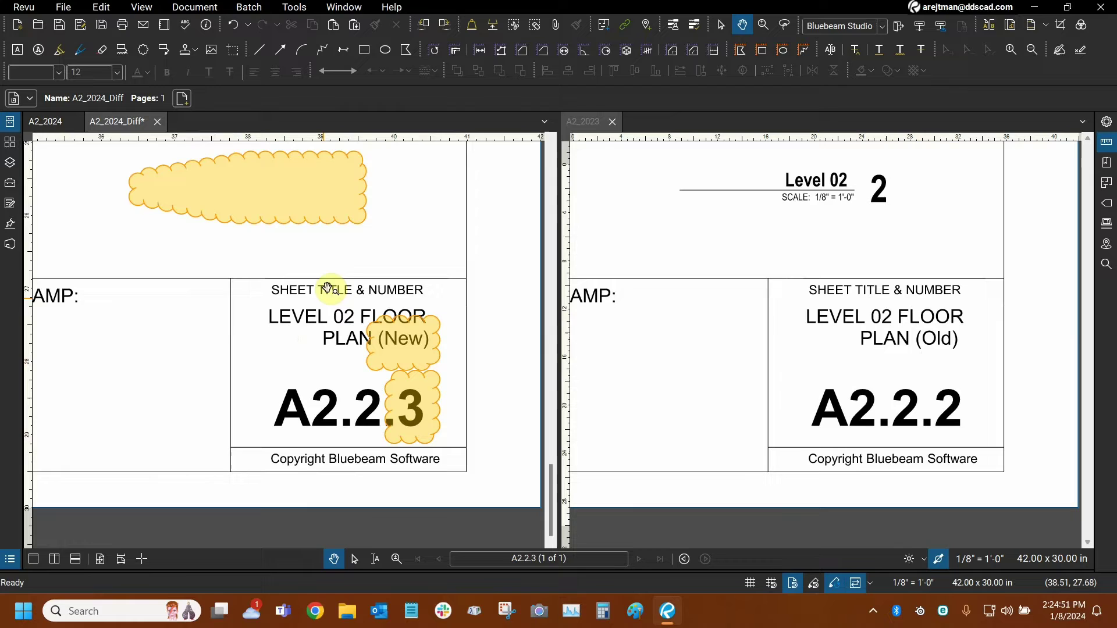
drag(309, 257, 329, 289)
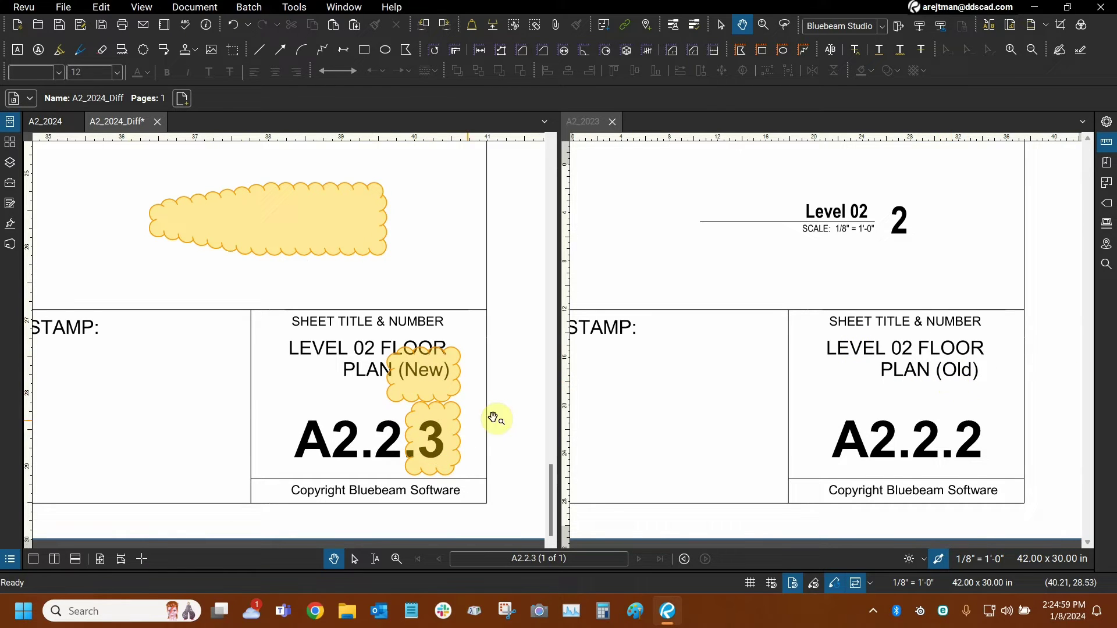
drag(361, 232, 391, 256)
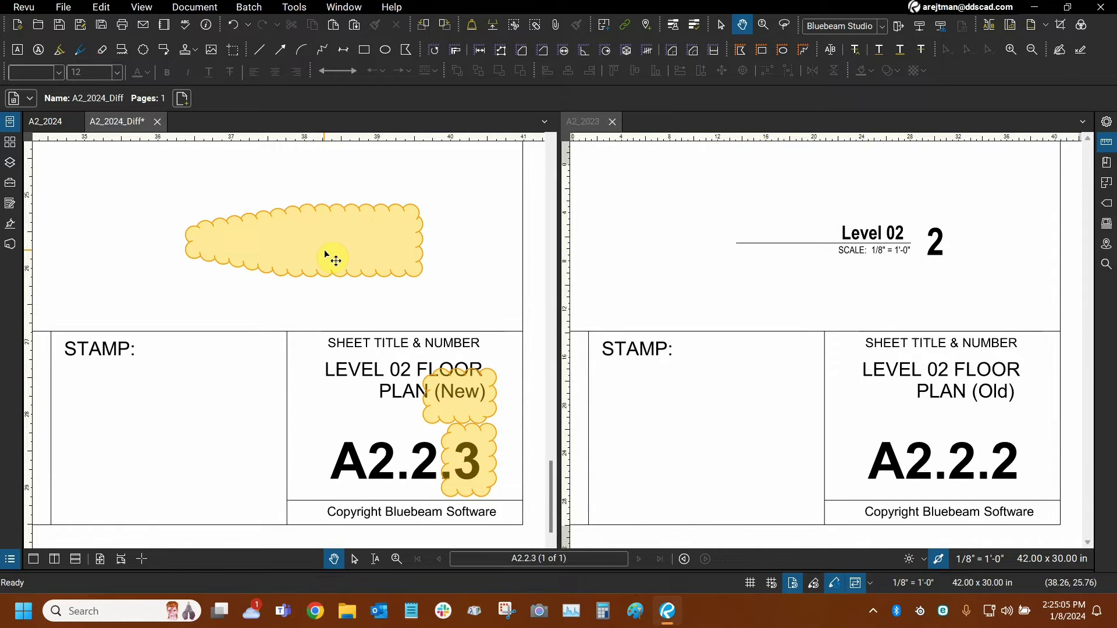
scroll(244, 296, down, 2)
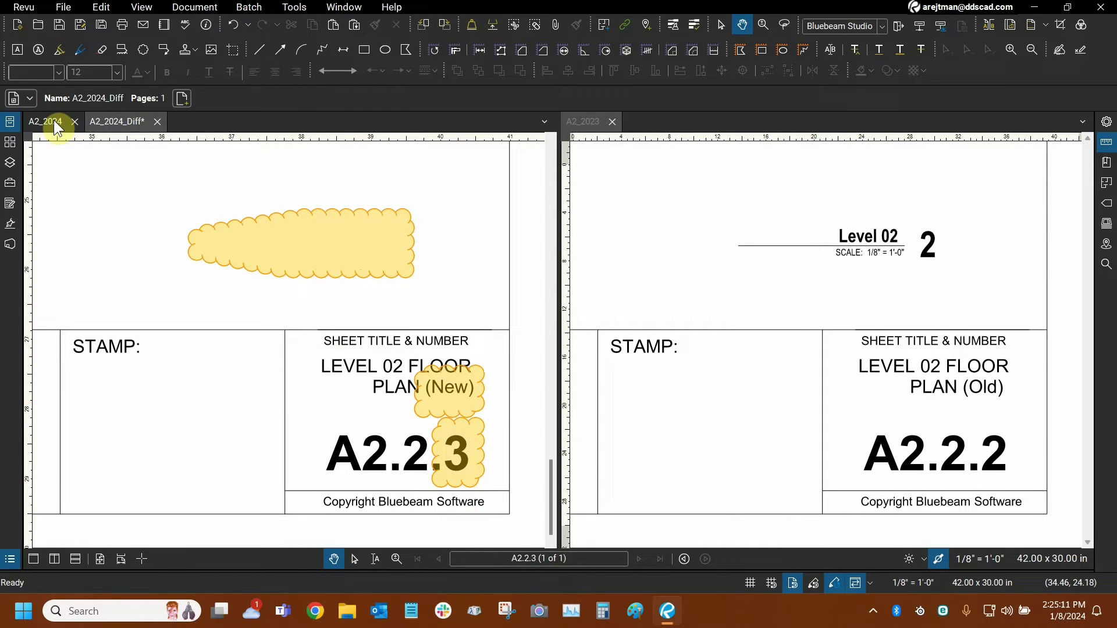
click(117, 128)
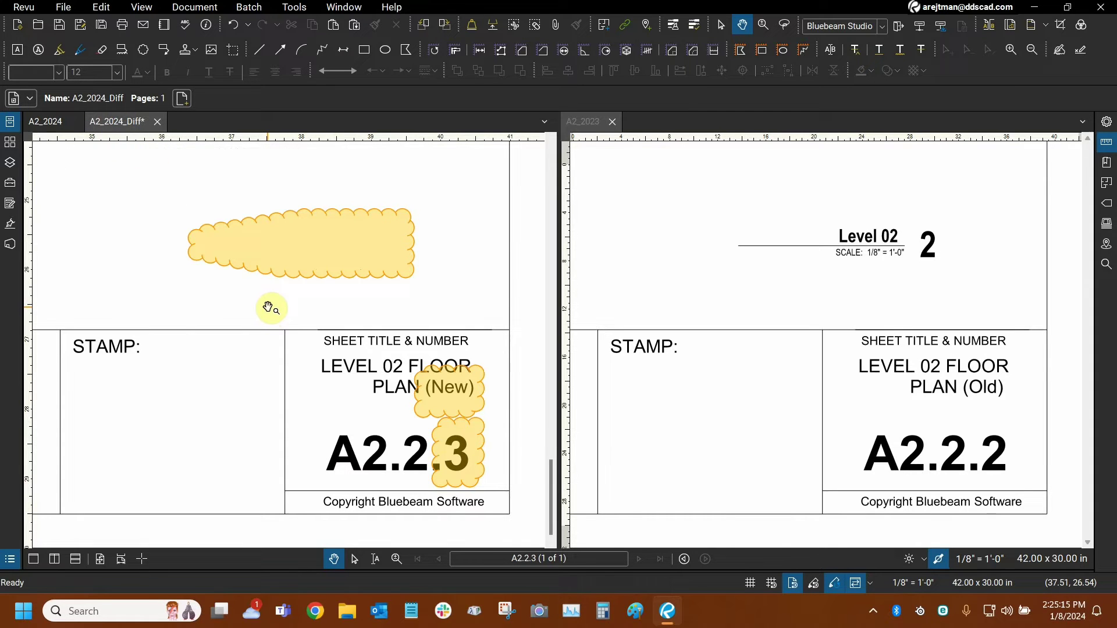
scroll(271, 309, down, 5)
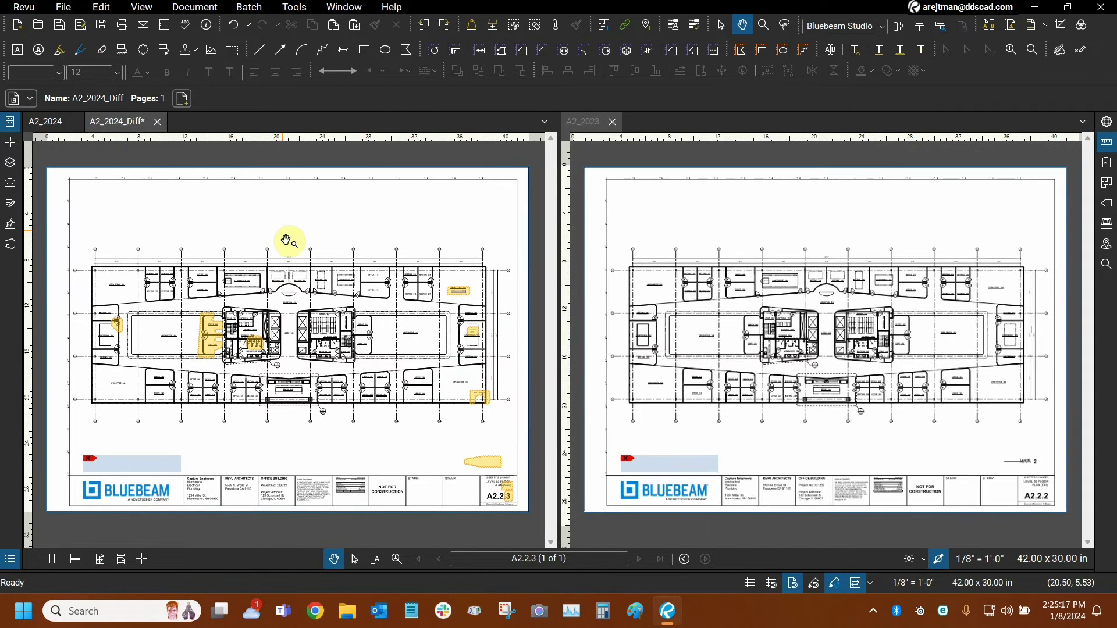
scroll(286, 241, up, 1)
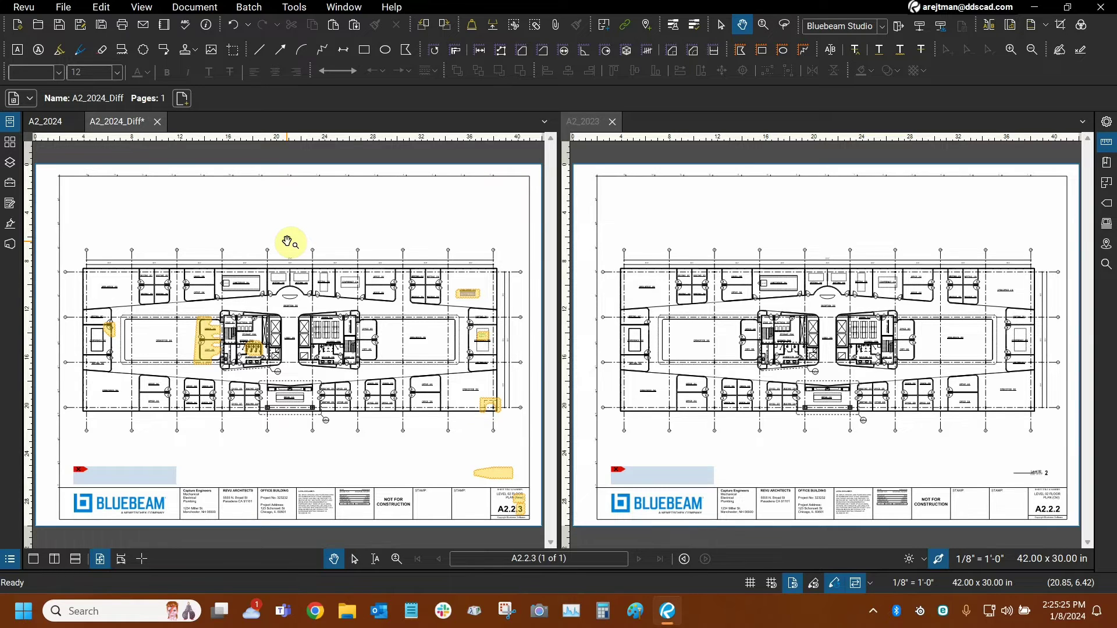
scroll(181, 349, up, 5)
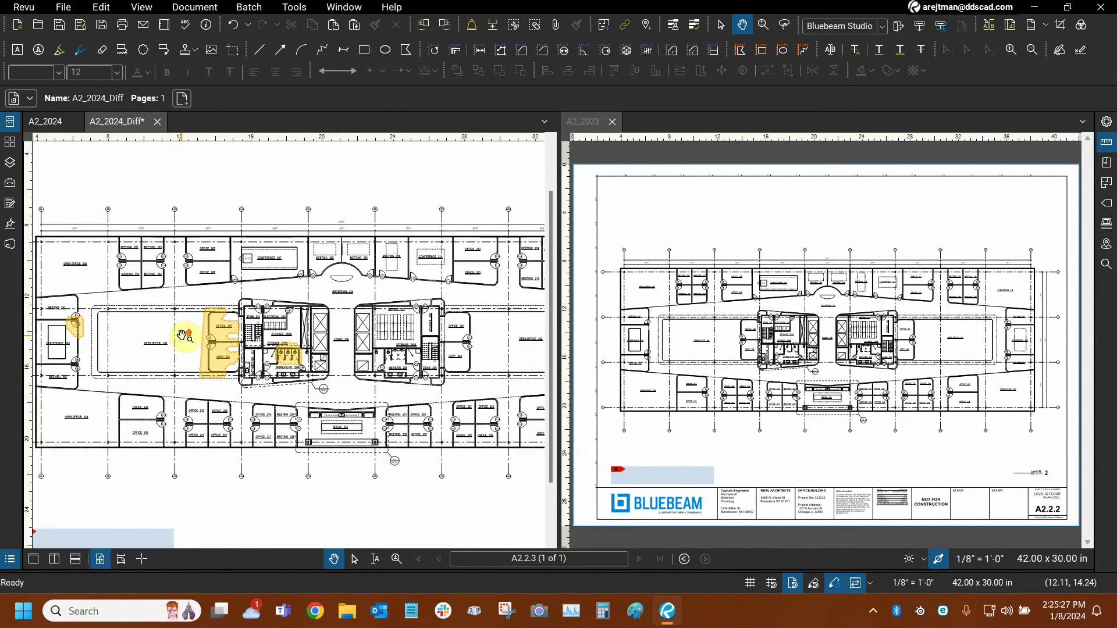
scroll(289, 337, up, 4)
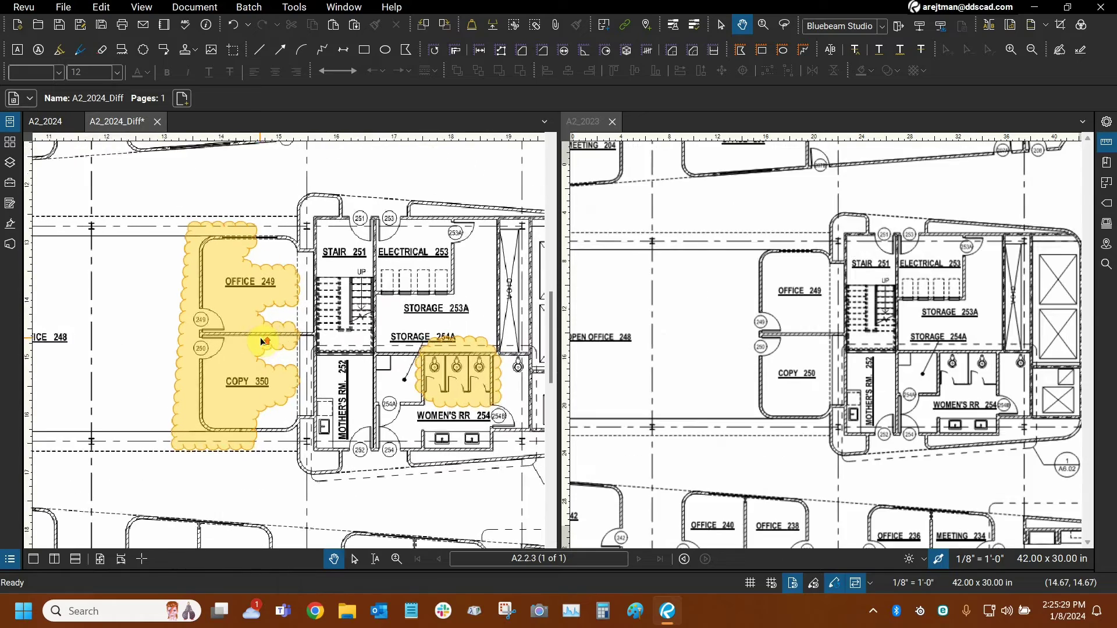
drag(400, 293, 382, 300)
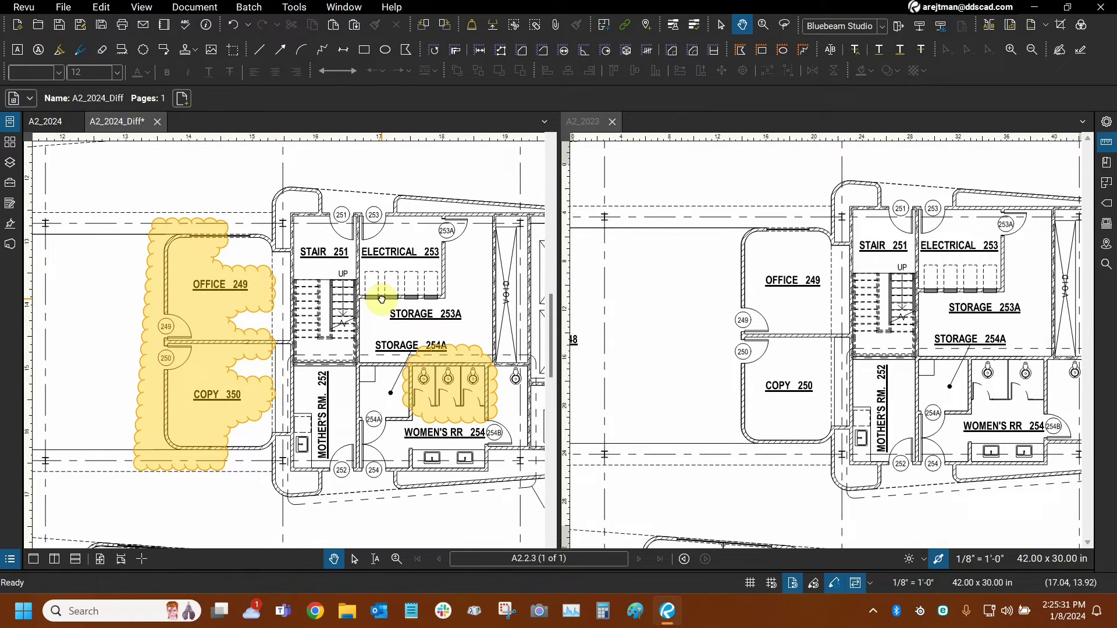
drag(379, 377, 343, 346)
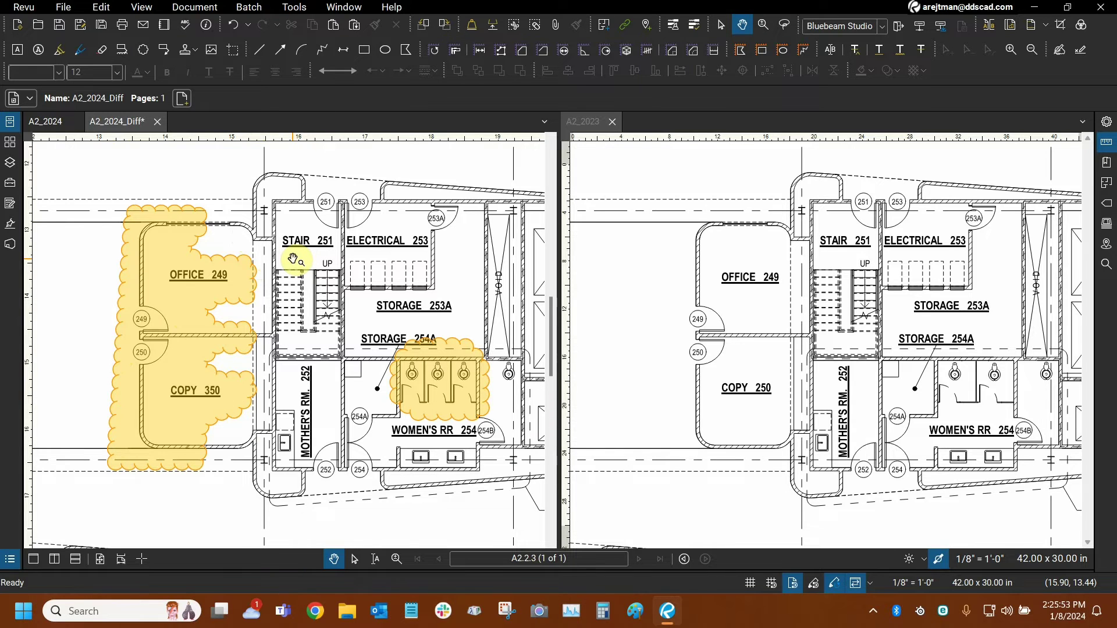
scroll(293, 260, down, 5)
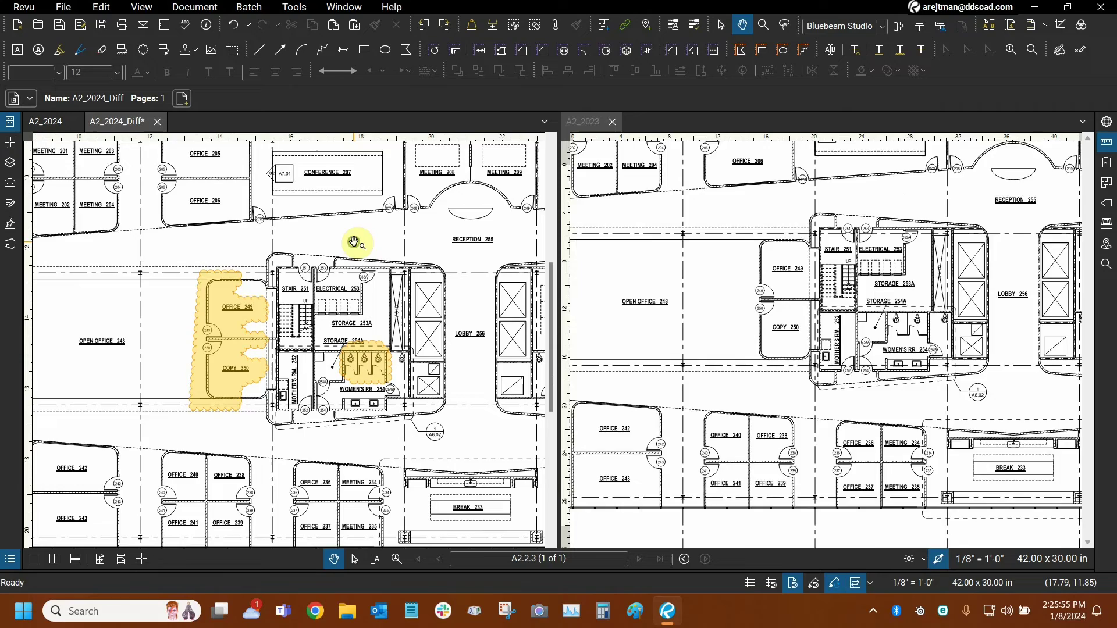
scroll(342, 247, down, 2)
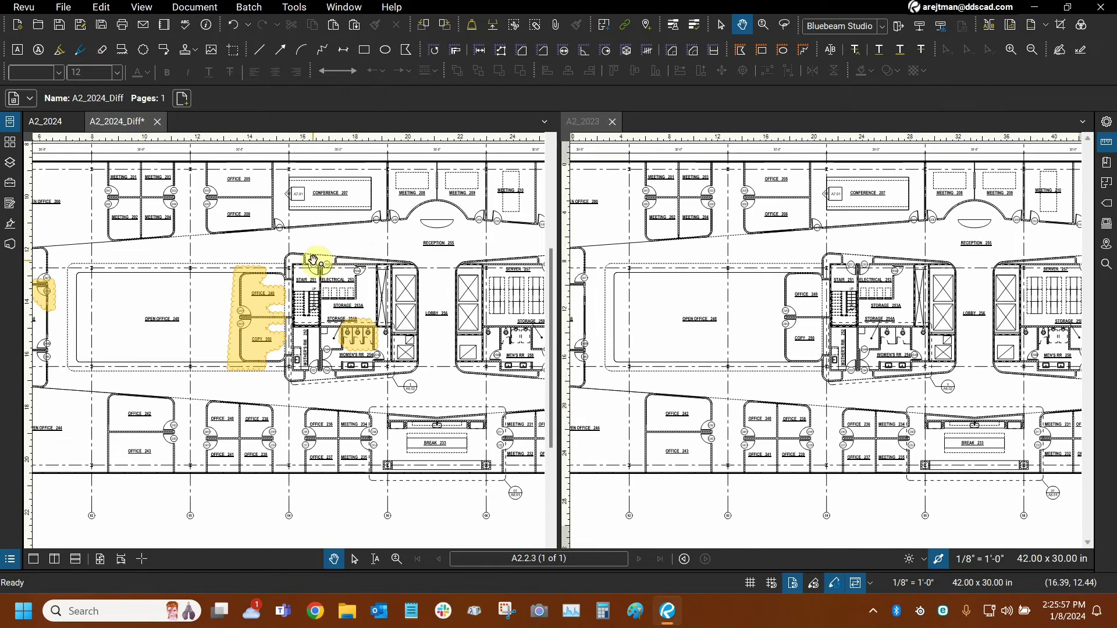
scroll(314, 260, down, 4)
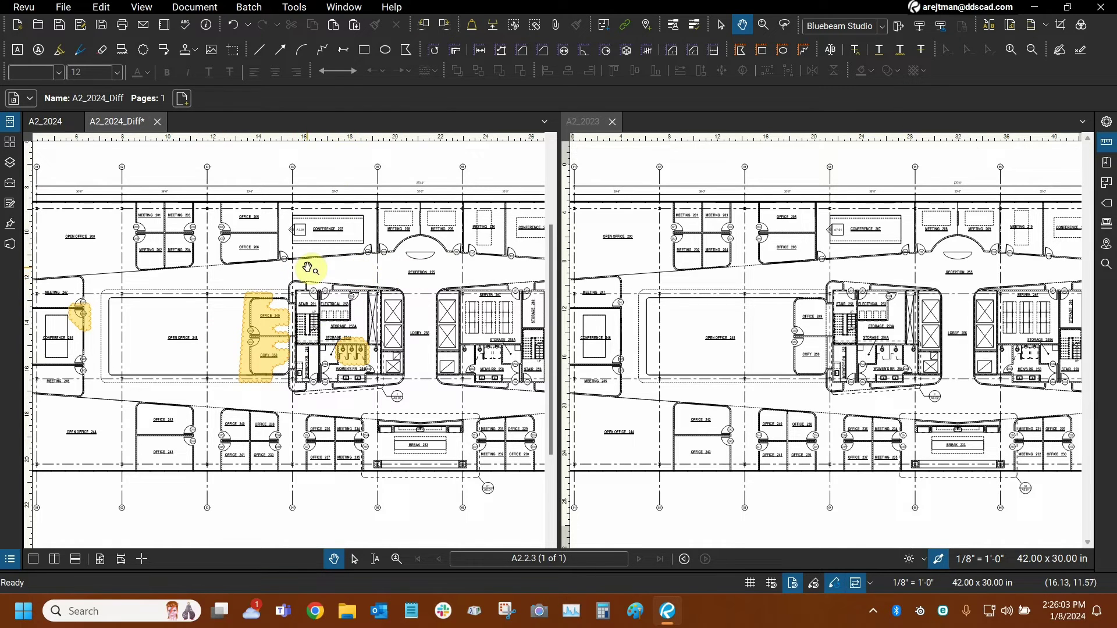
key(ctrl+0)
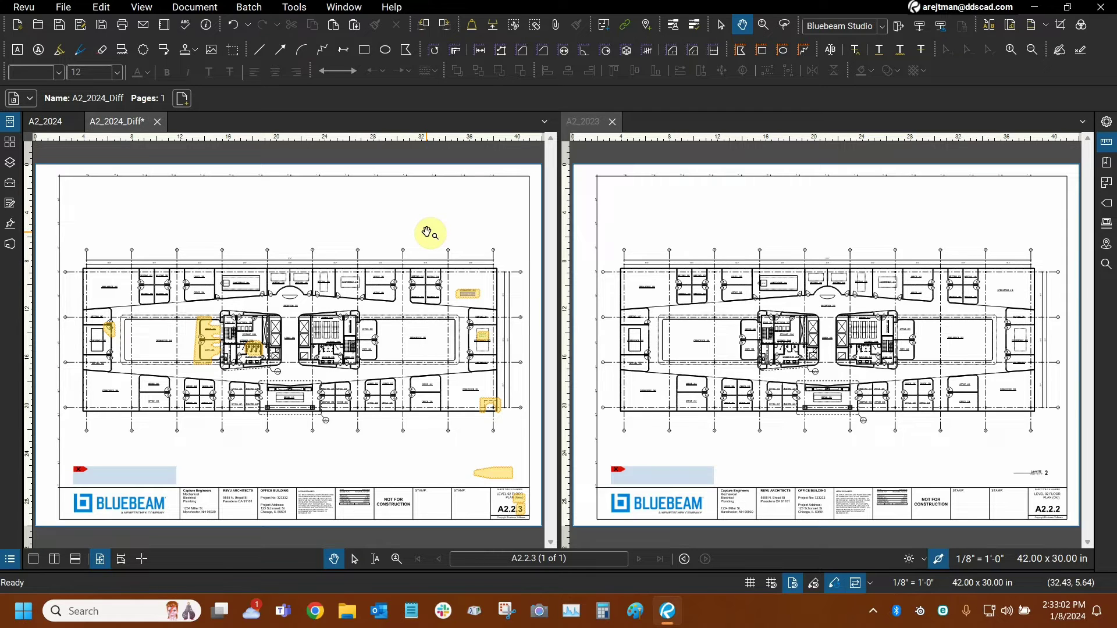
click(582, 122)
click(583, 124)
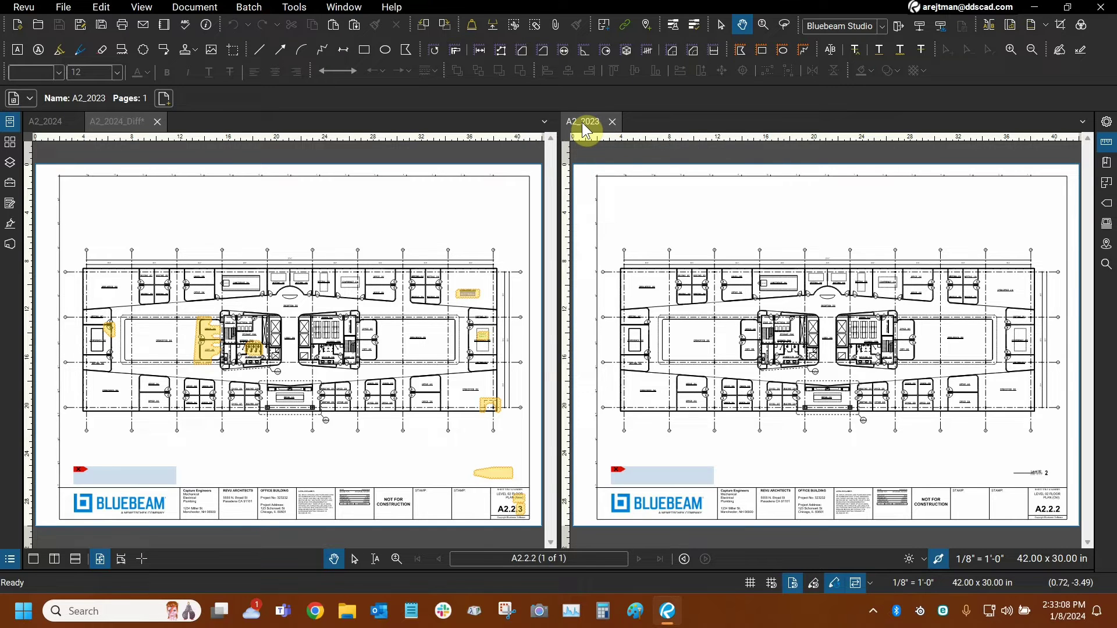
mouse_move(584, 130)
mouse_down()
mouse_move(34, 128)
mouse_move(205, 150)
mouse_move(51, 129)
mouse_up()
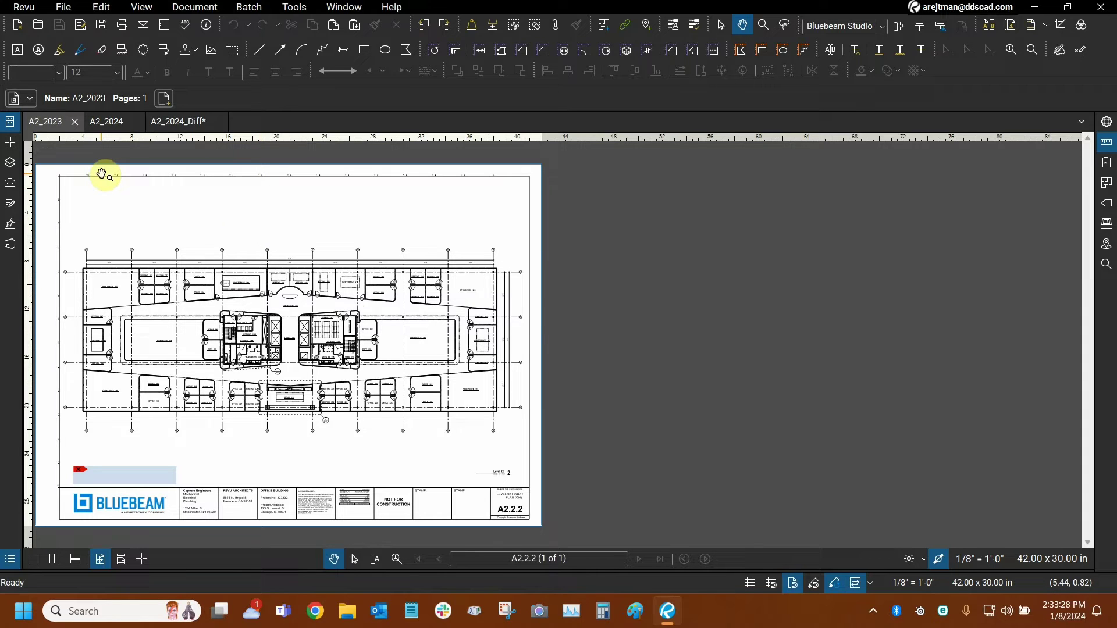
- Float the A2_2023 tab out, then dock it beside A2_2024 and A2_2024_Diff
drag(50, 123, 281, 212)
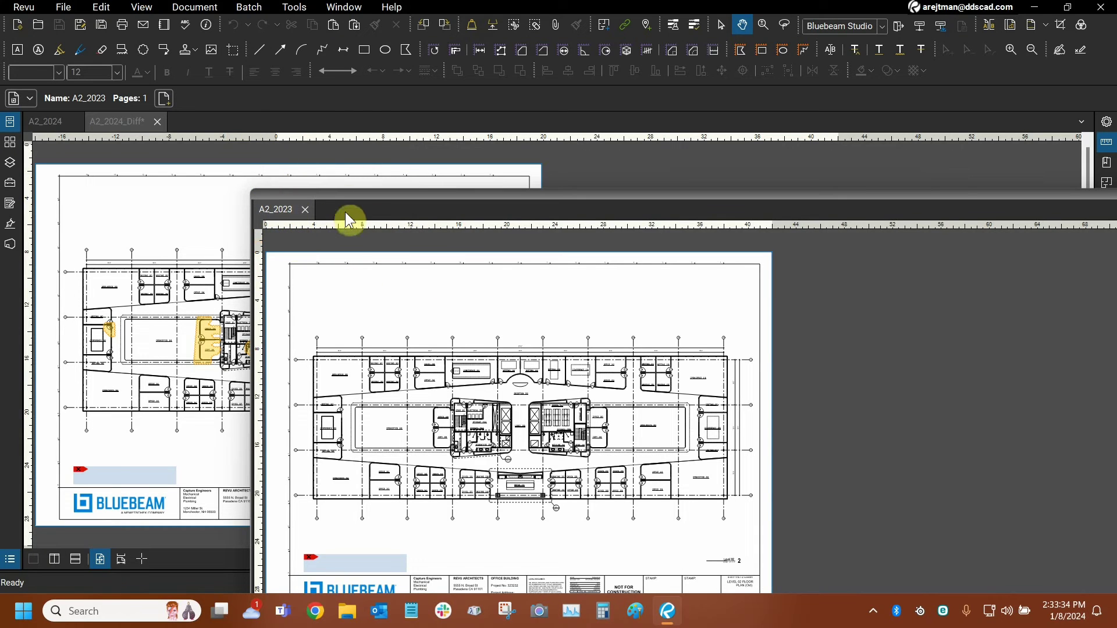
drag(352, 197, 219, 169)
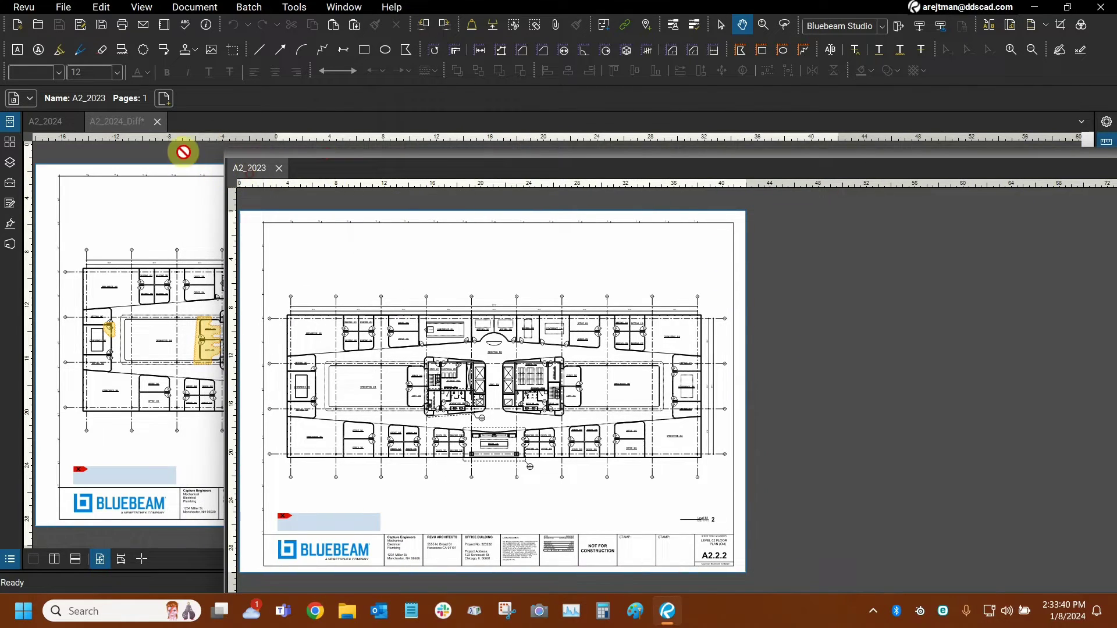
drag(33, 121, 33, 121)
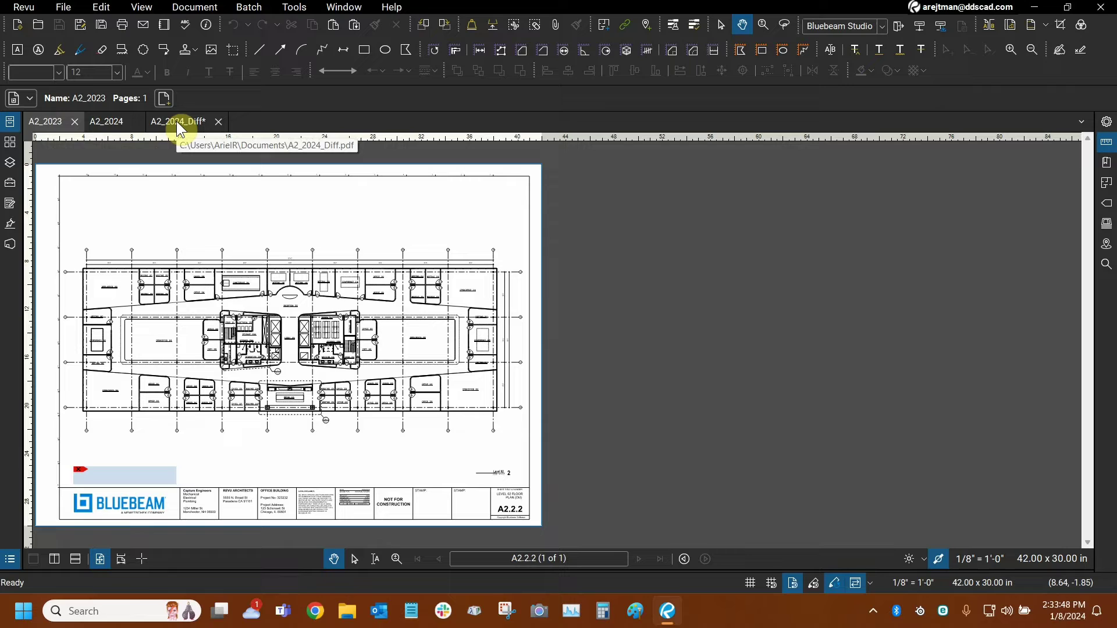
- Launch Overlay Pages from the Document menu and the toolbar Overlay Pages button
mouse_move(176, 121)
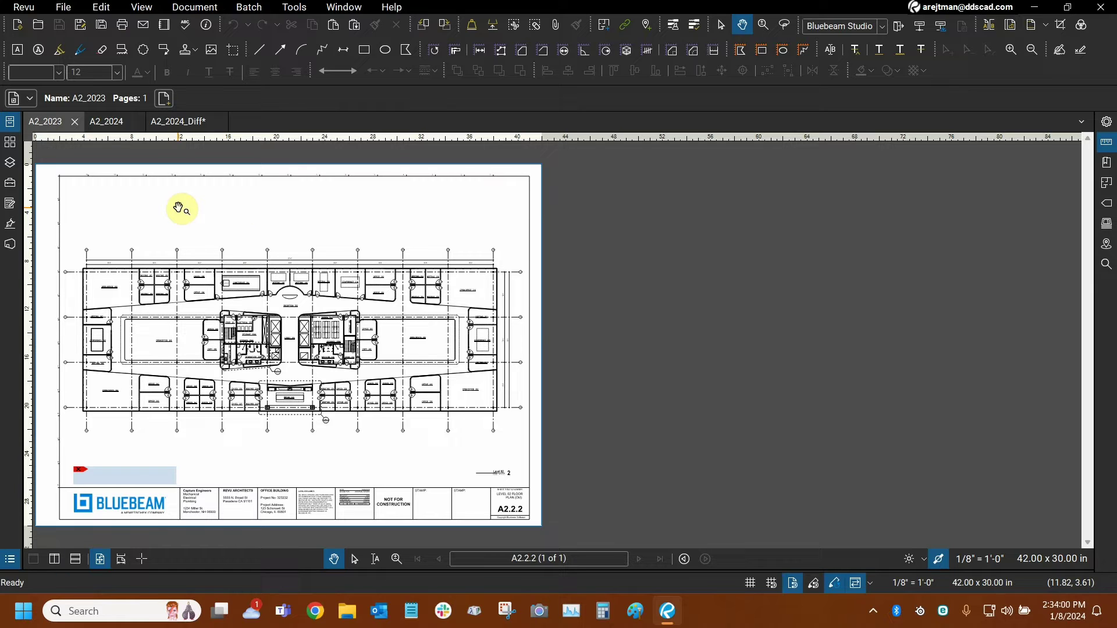
click(204, 8)
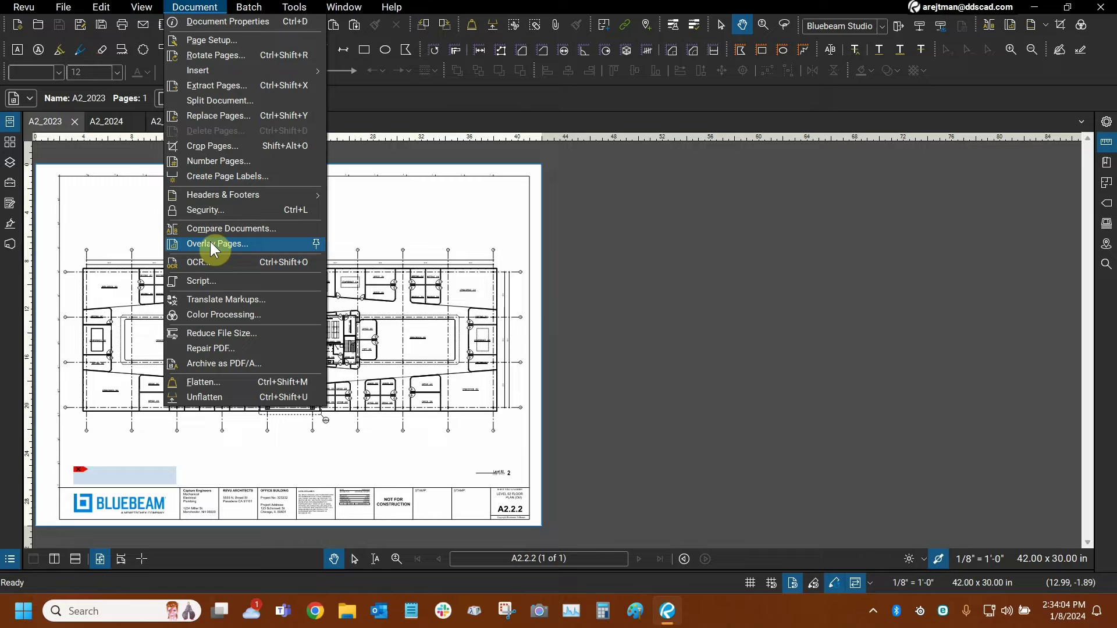
click(172, 247)
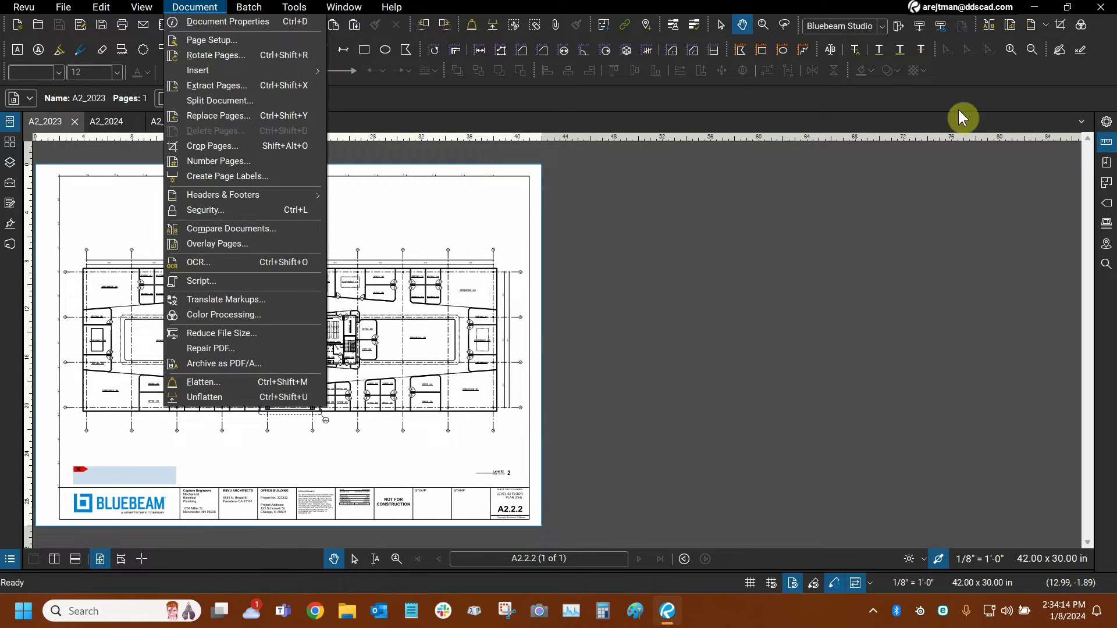
click(1007, 30)
click(999, 86)
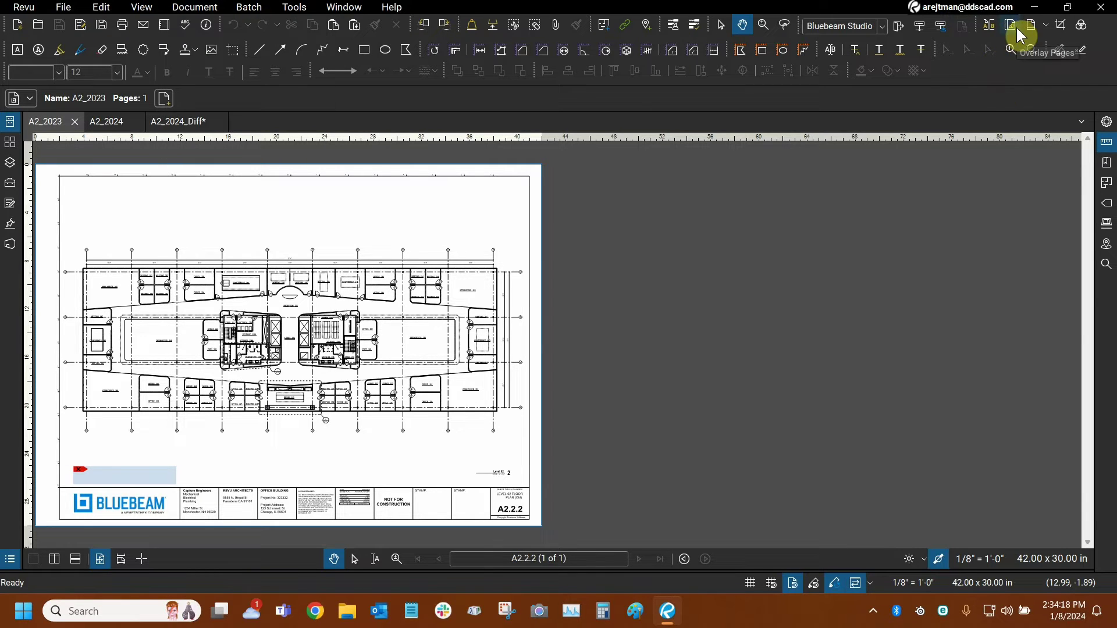
click(1012, 27)
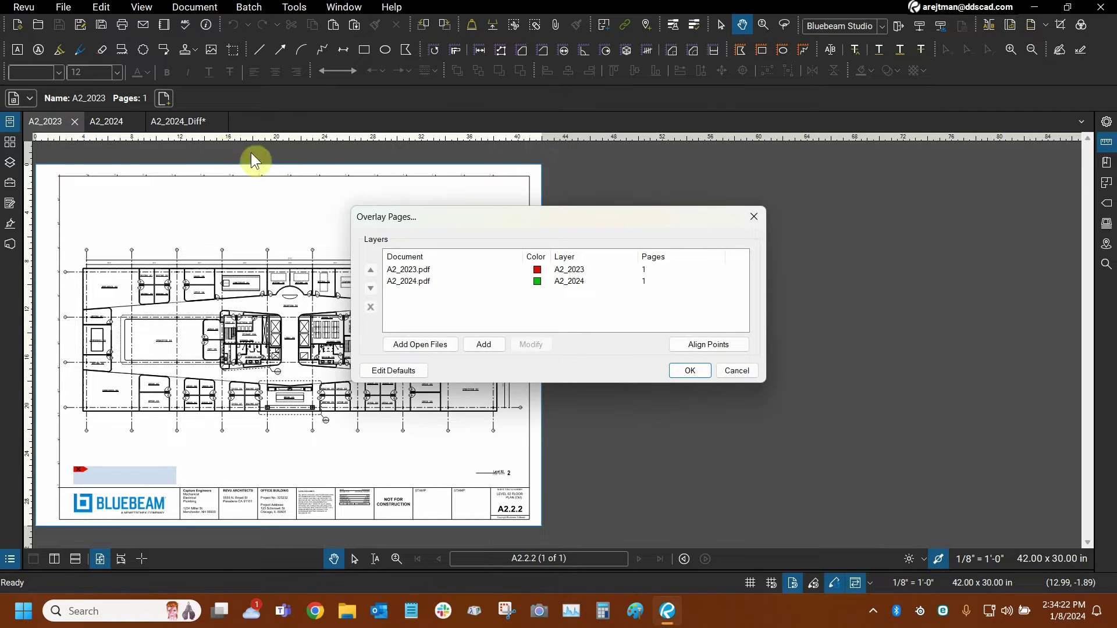
- Open the A2_2023 layer settings and confirm its colour stays red
click(411, 270)
click(417, 282)
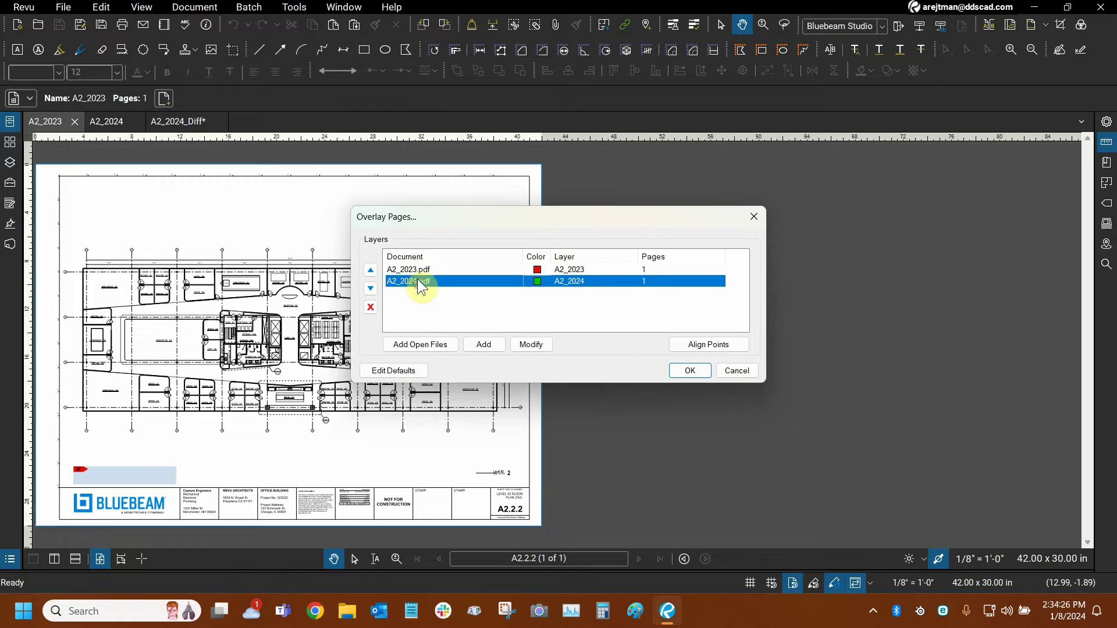
click(417, 271)
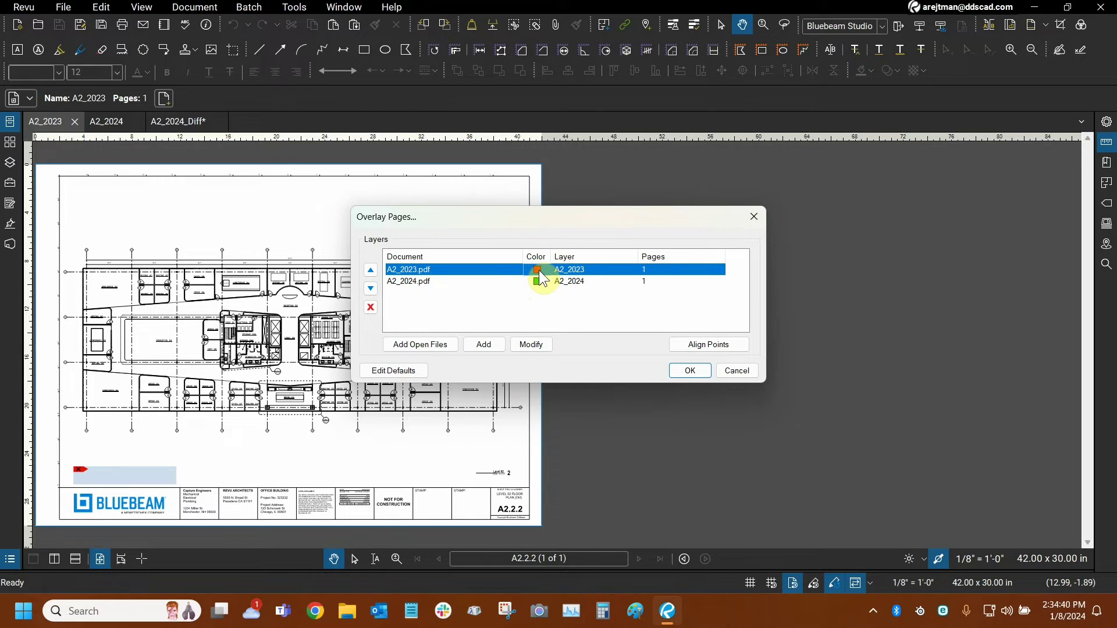
double_click(469, 271)
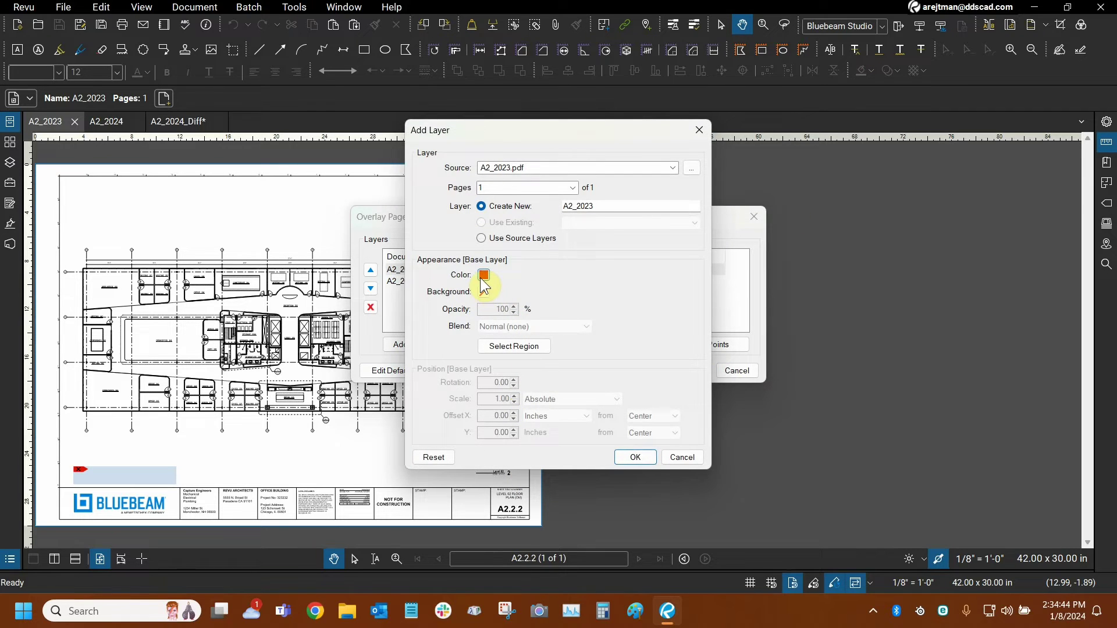
click(484, 274)
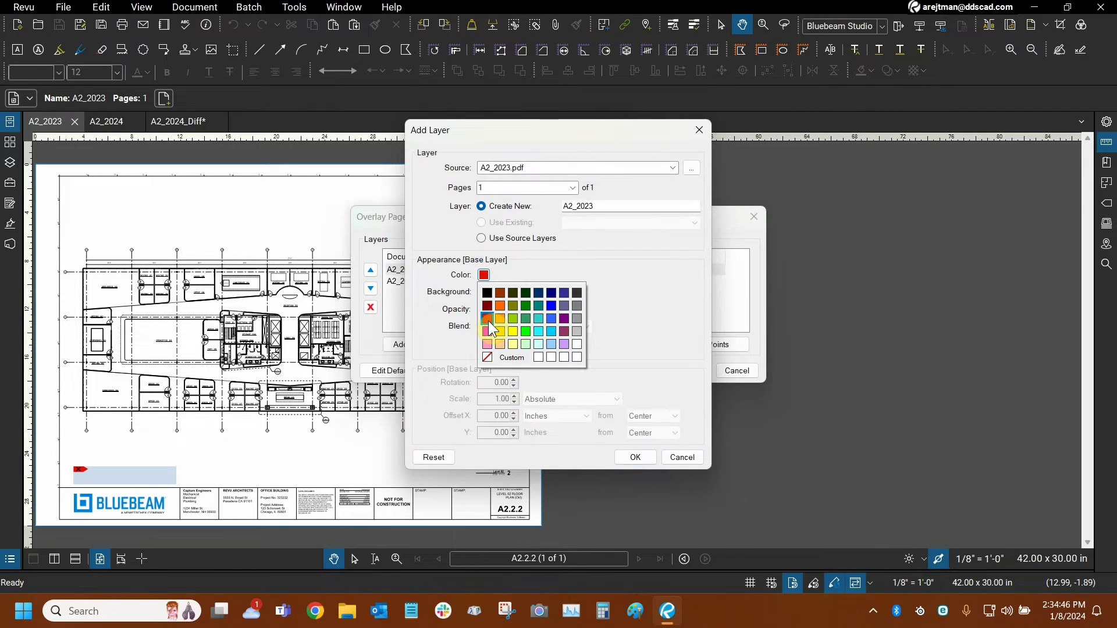
click(430, 236)
click(682, 457)
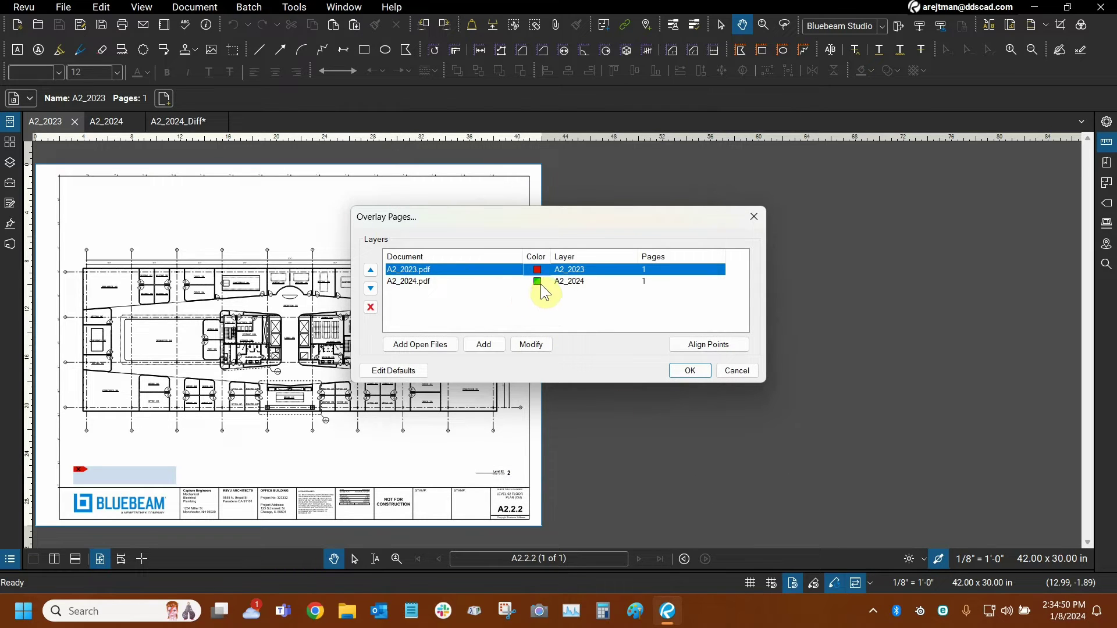
- Open the A2_2024 layer settings, keep it green, and cancel the Add Layer dialog
click(511, 283)
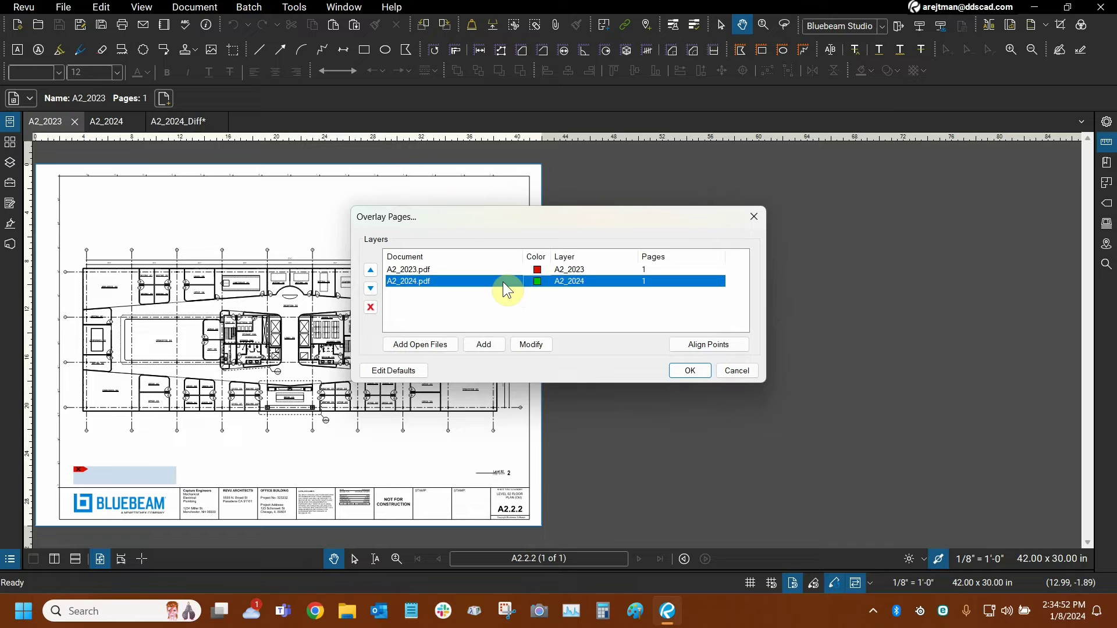
double_click(510, 282)
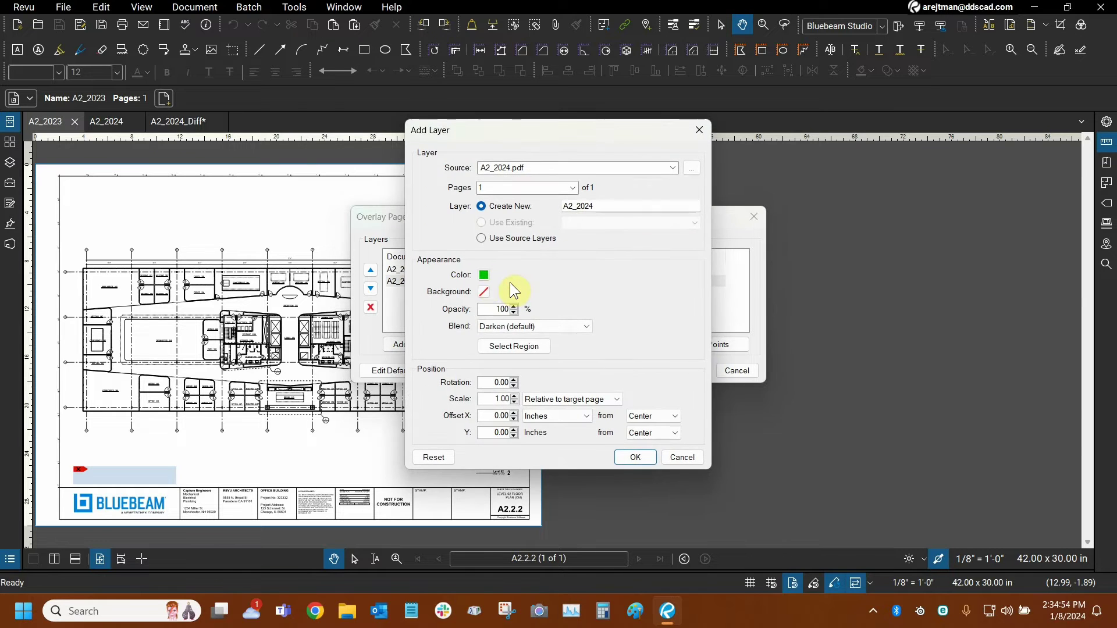
click(485, 275)
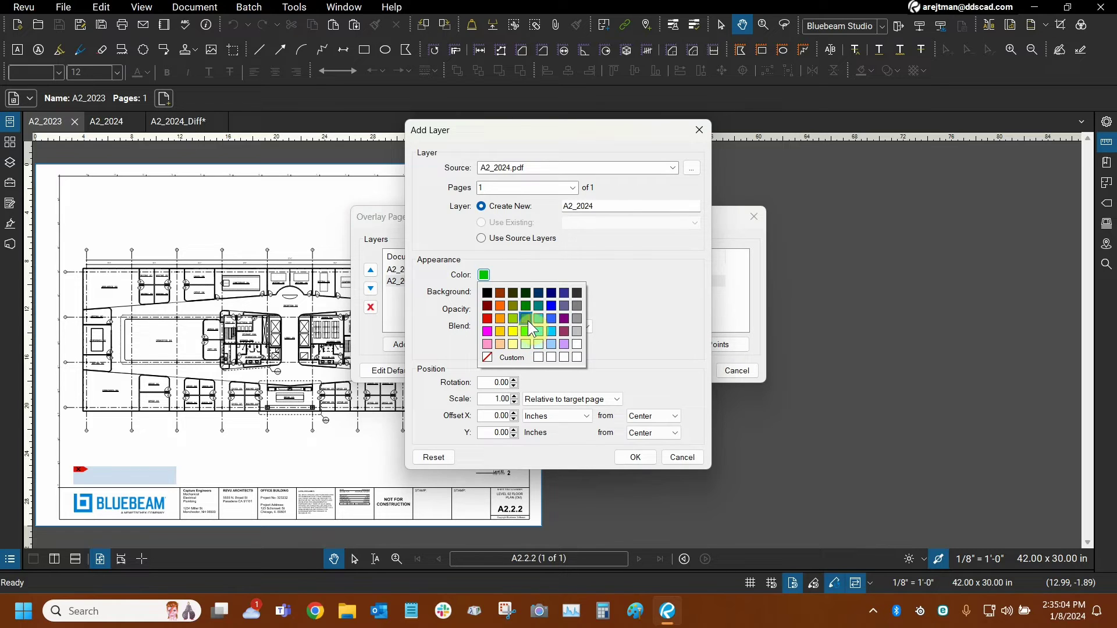
click(543, 269)
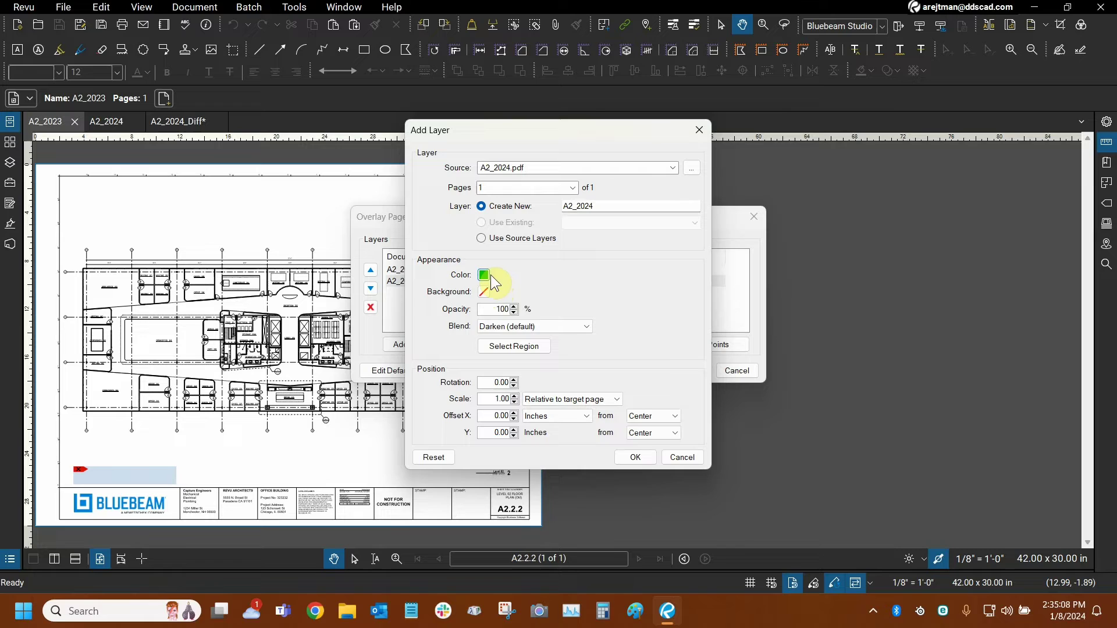
click(684, 459)
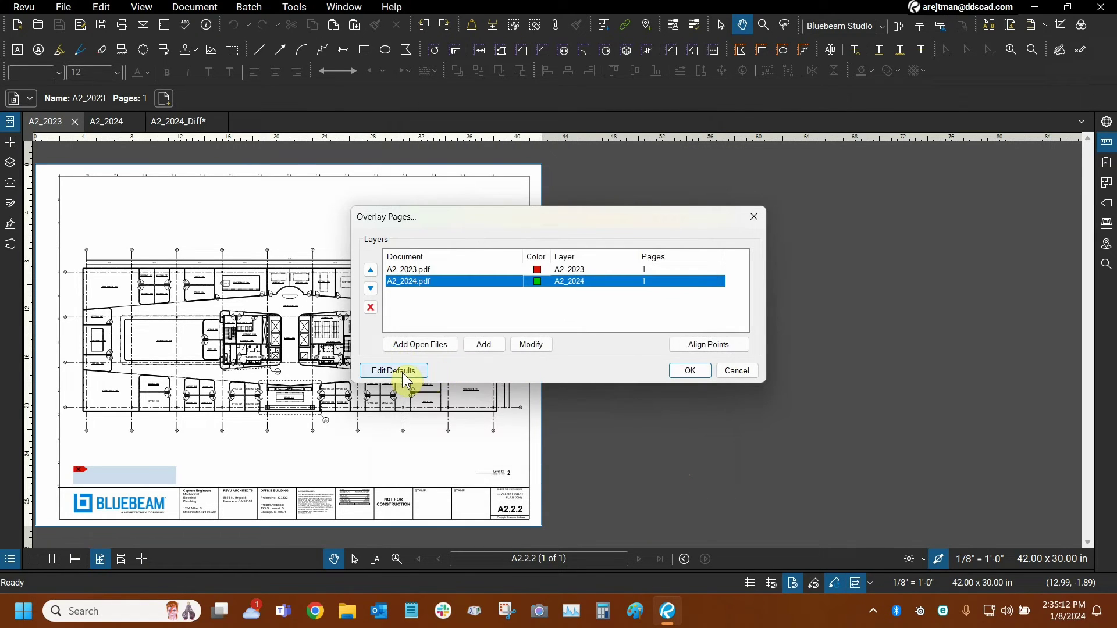
click(397, 374)
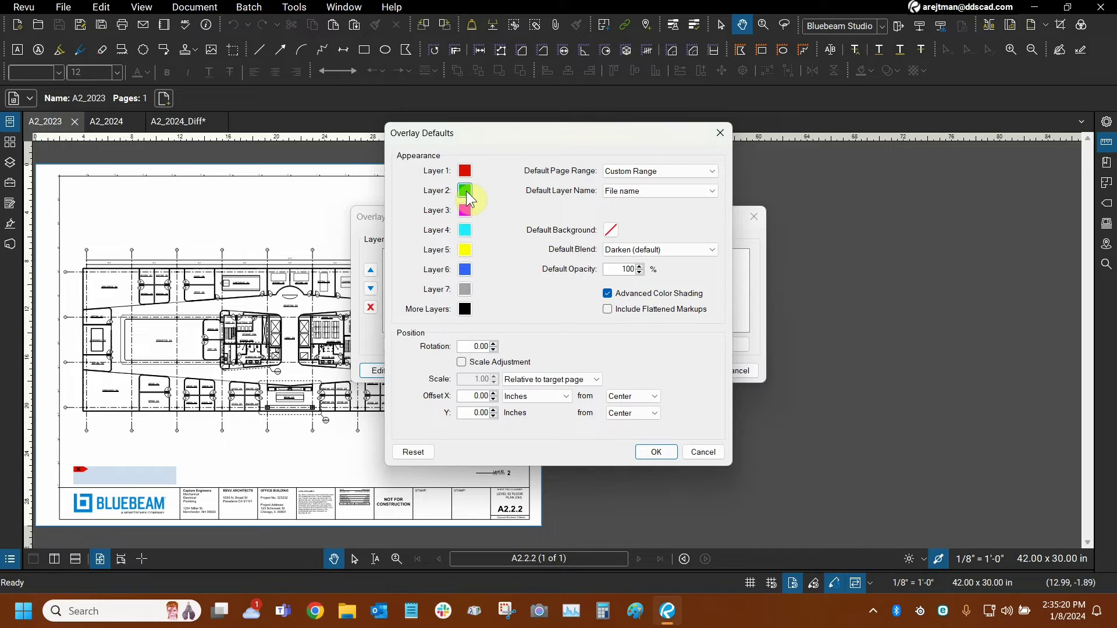
click(466, 192)
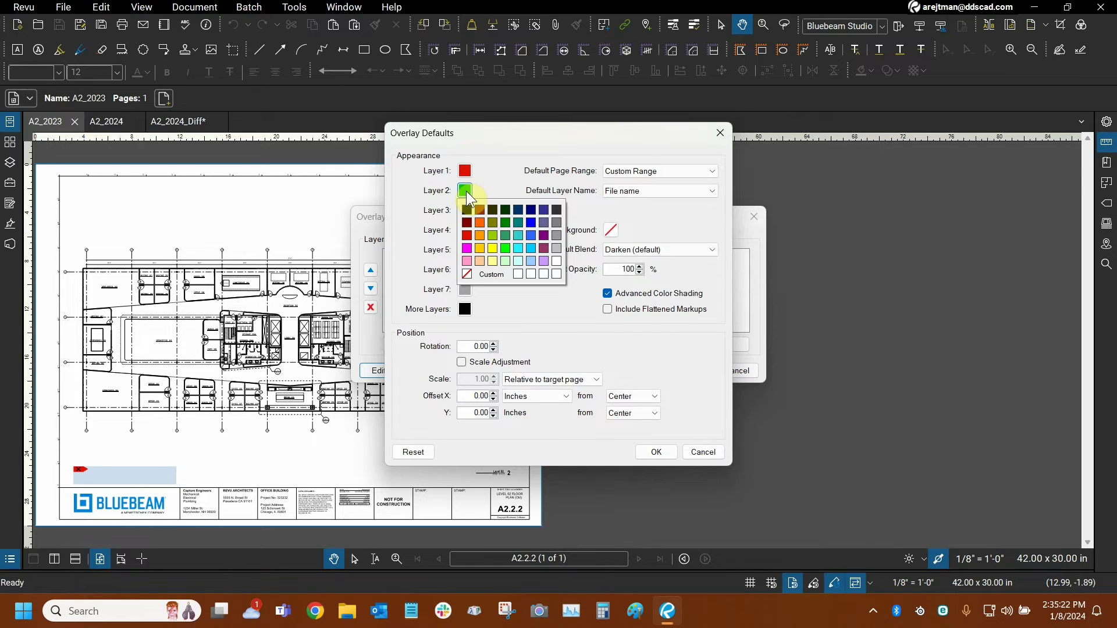
click(501, 174)
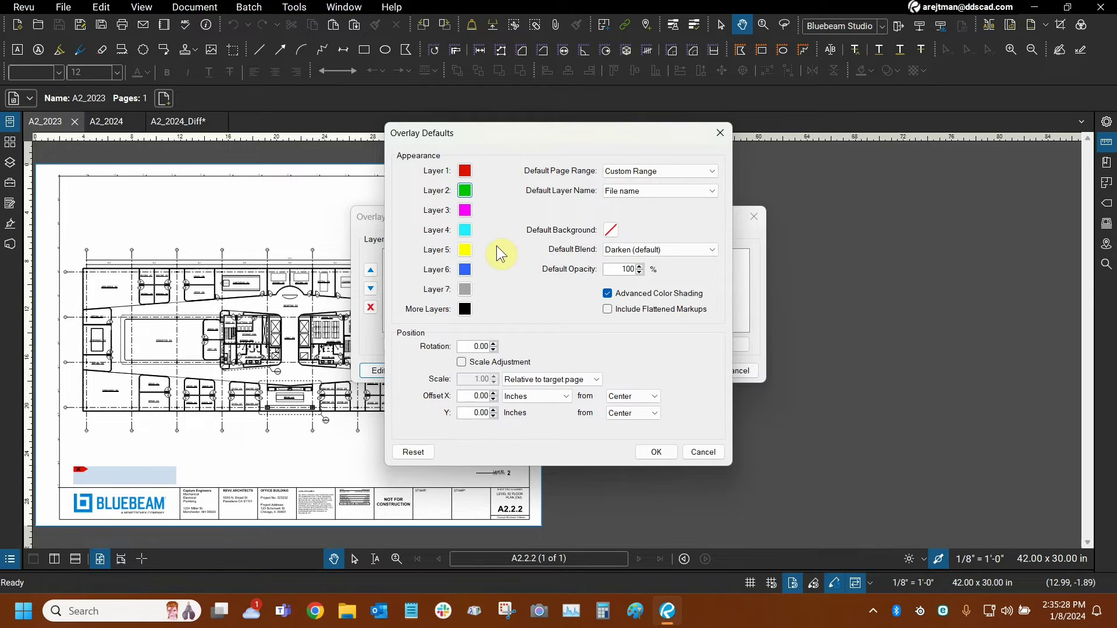
click(703, 454)
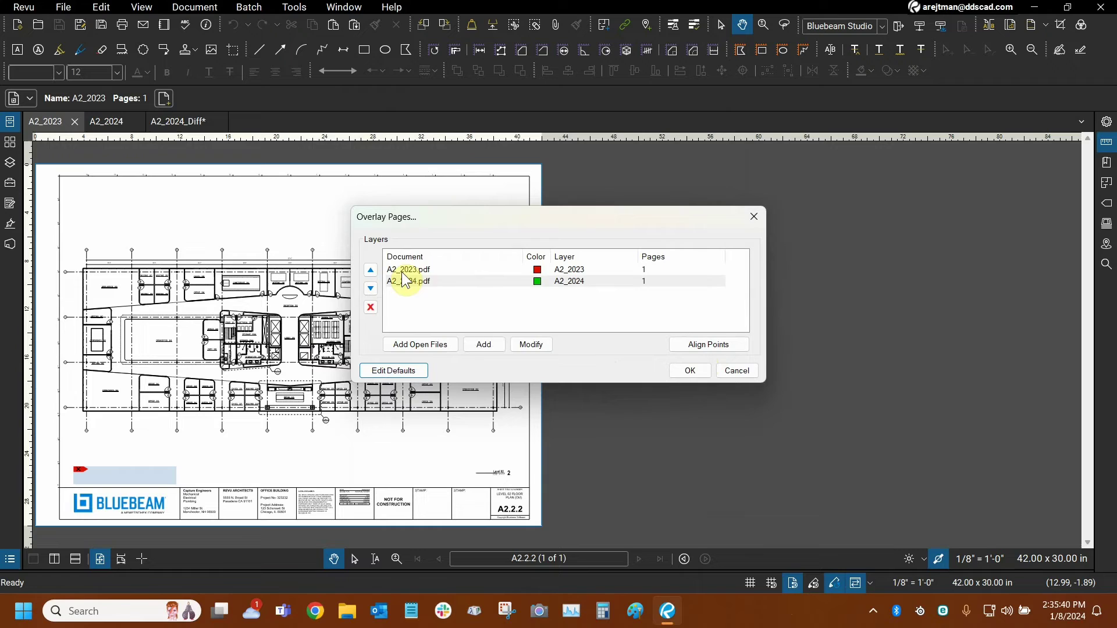
click(454, 319)
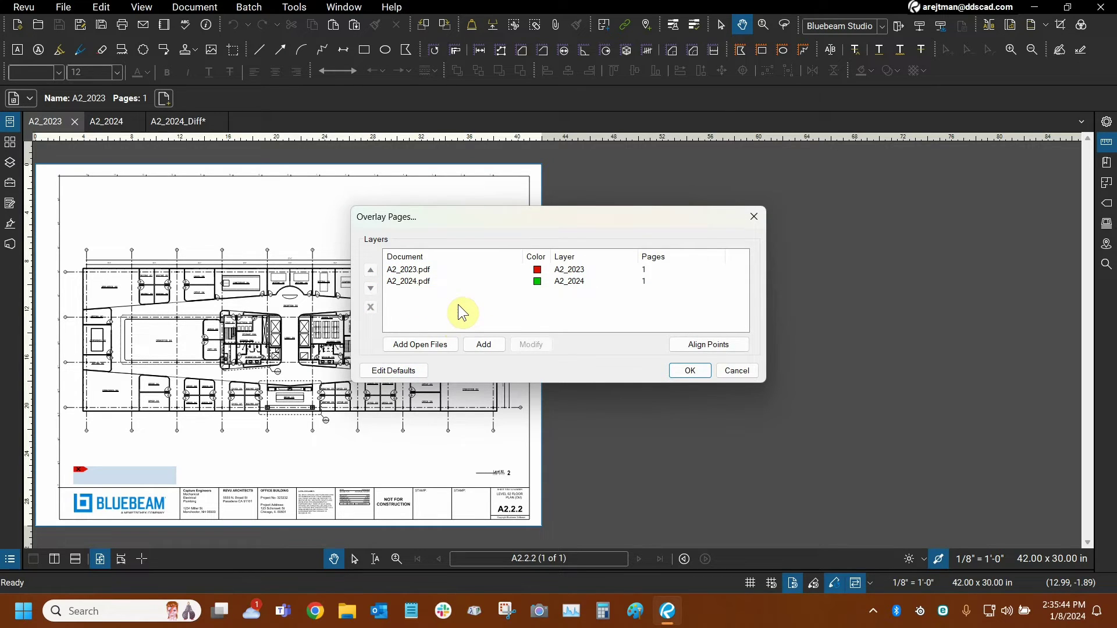
click(377, 368)
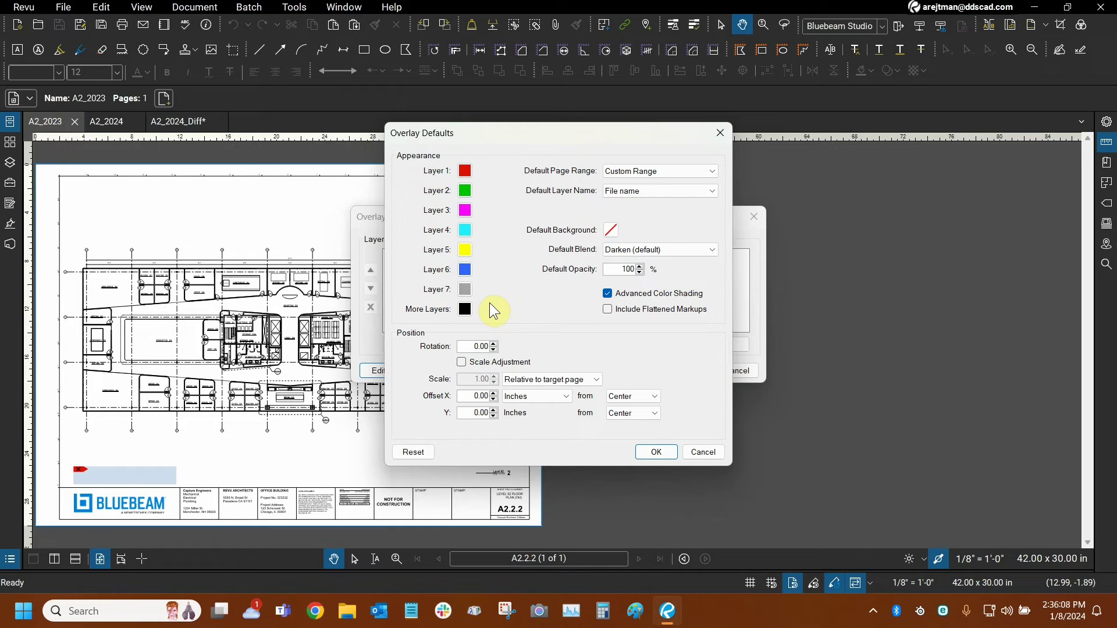
click(707, 453)
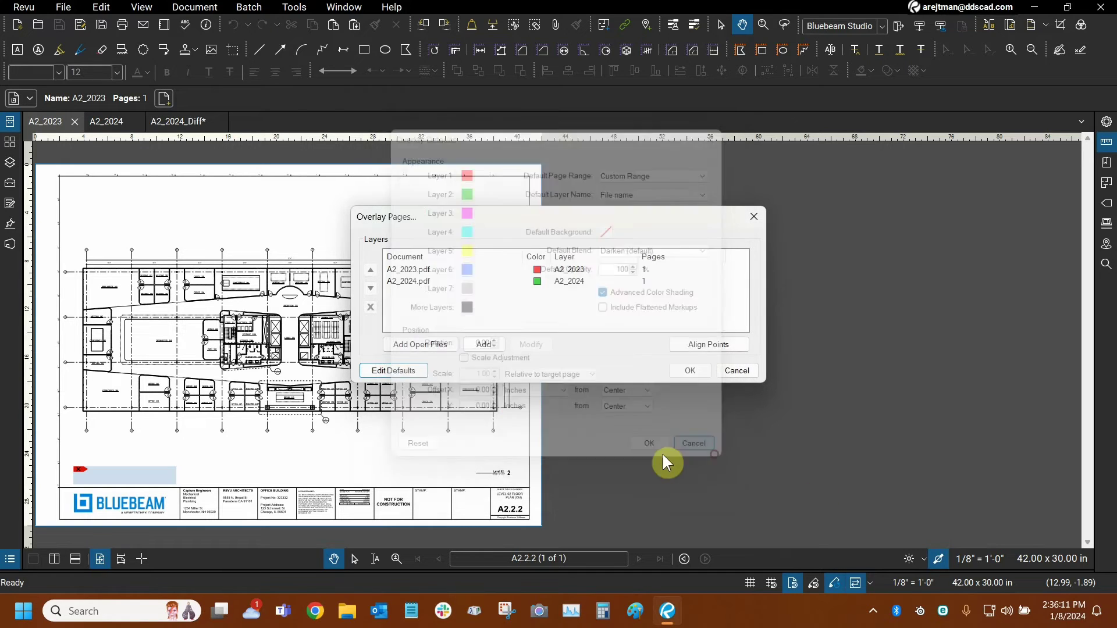
- Generate the Overlay document and inspect its red and green difference lines on the plan
click(686, 371)
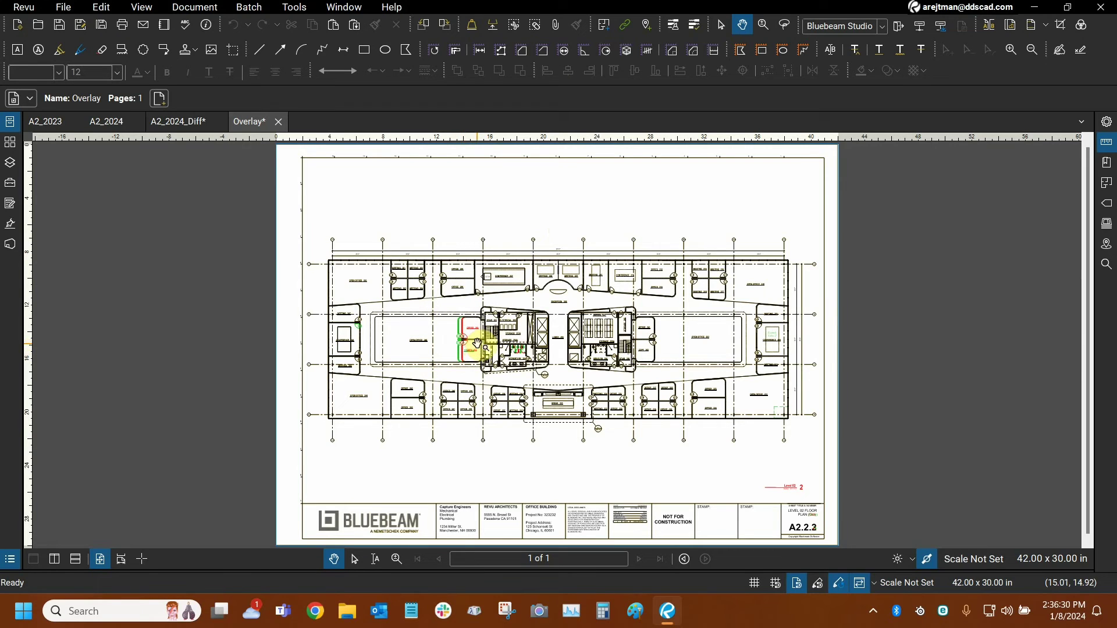
click(472, 344)
click(358, 331)
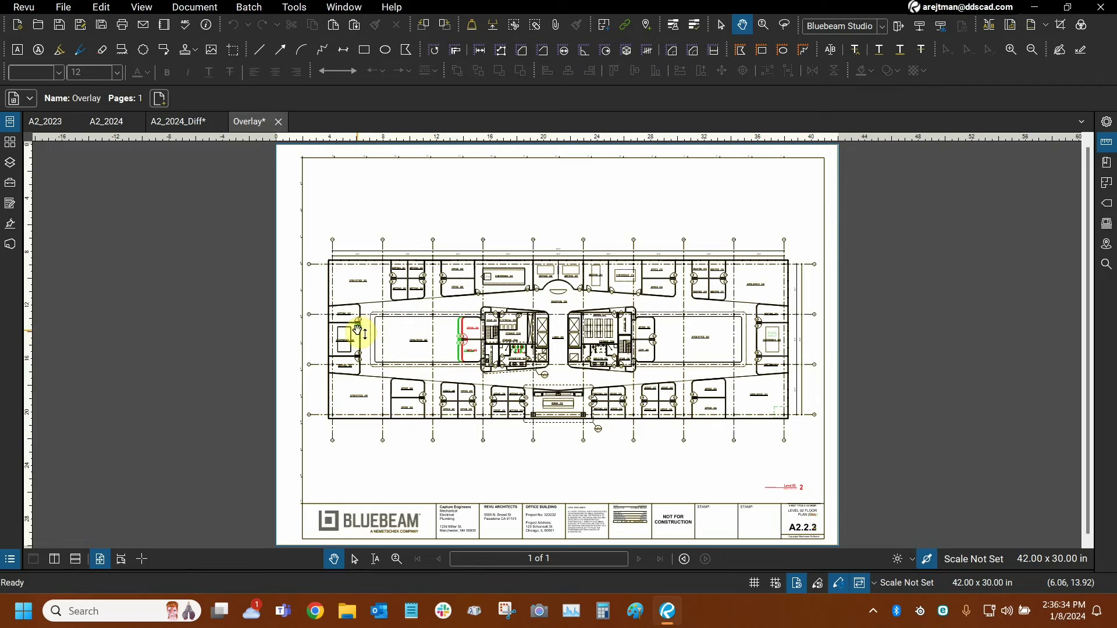
click(789, 424)
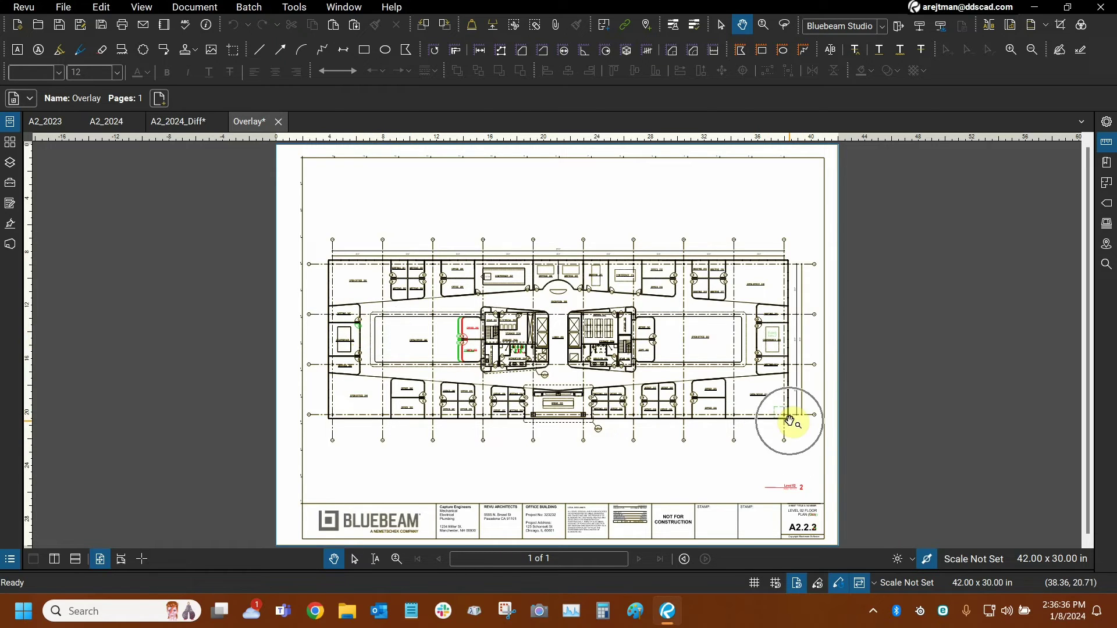
click(775, 346)
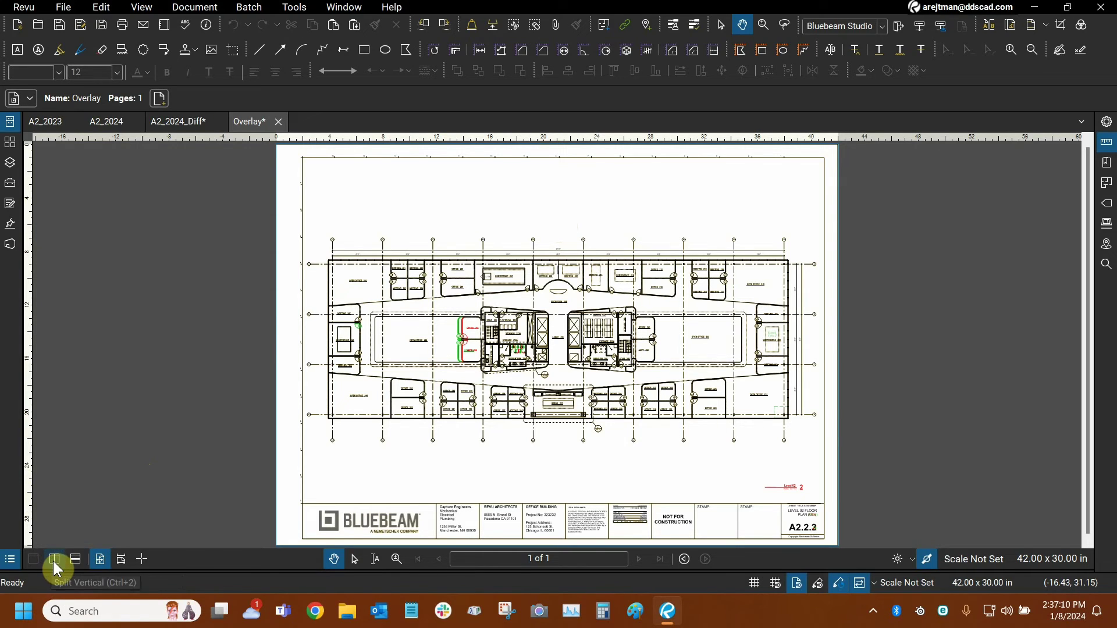
- Split the workspace vertically, with A2_2024_Diff on the left beside the Overlay drawing on the right
click(54, 559)
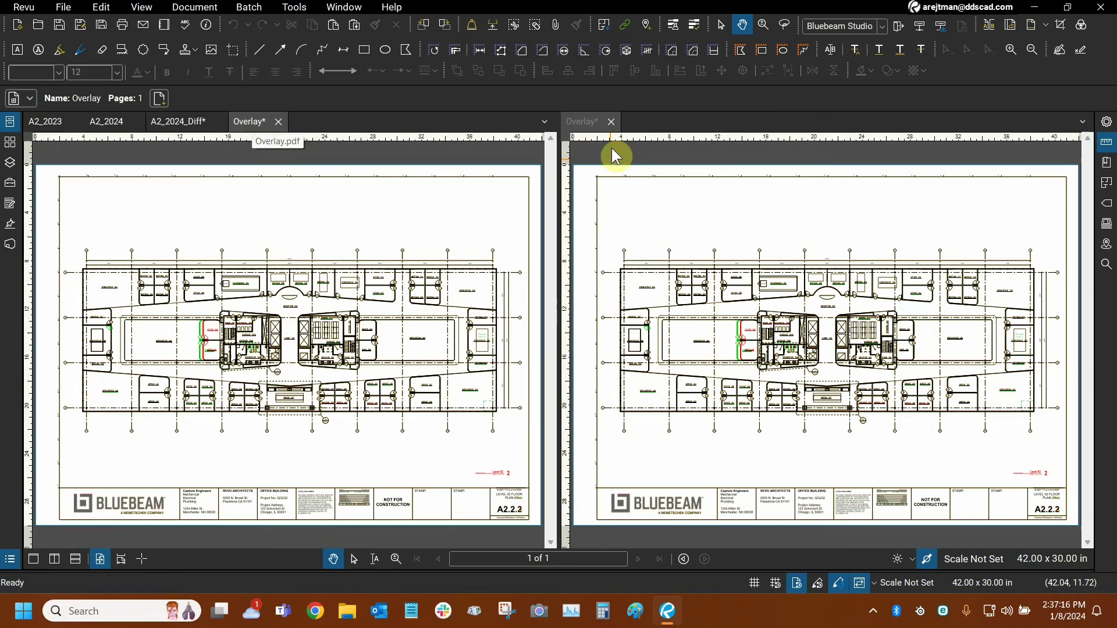
click(586, 122)
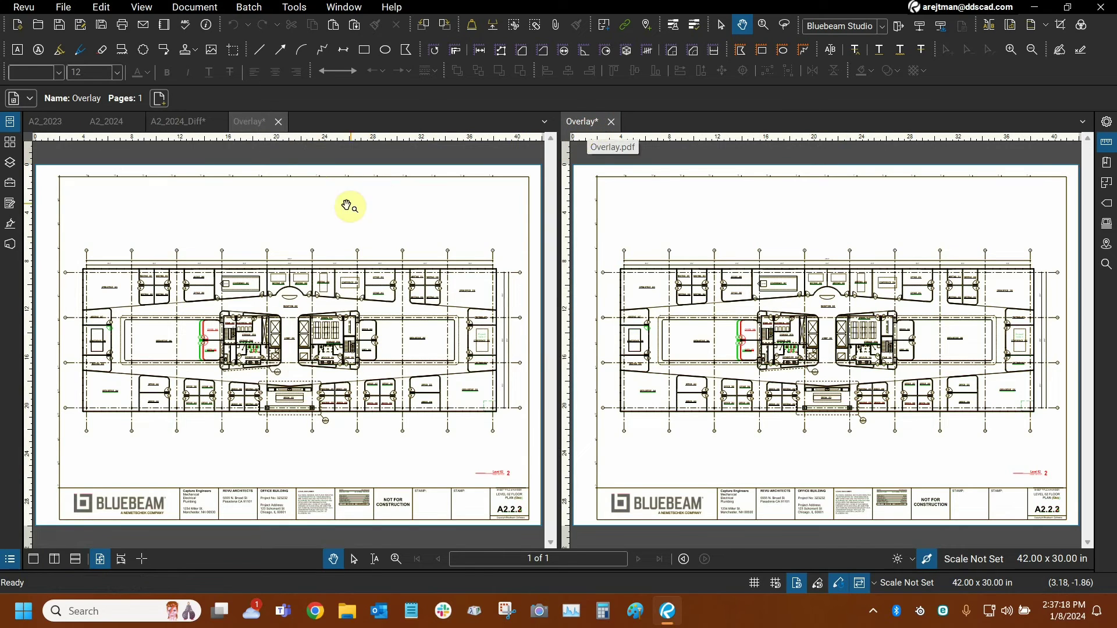
click(258, 121)
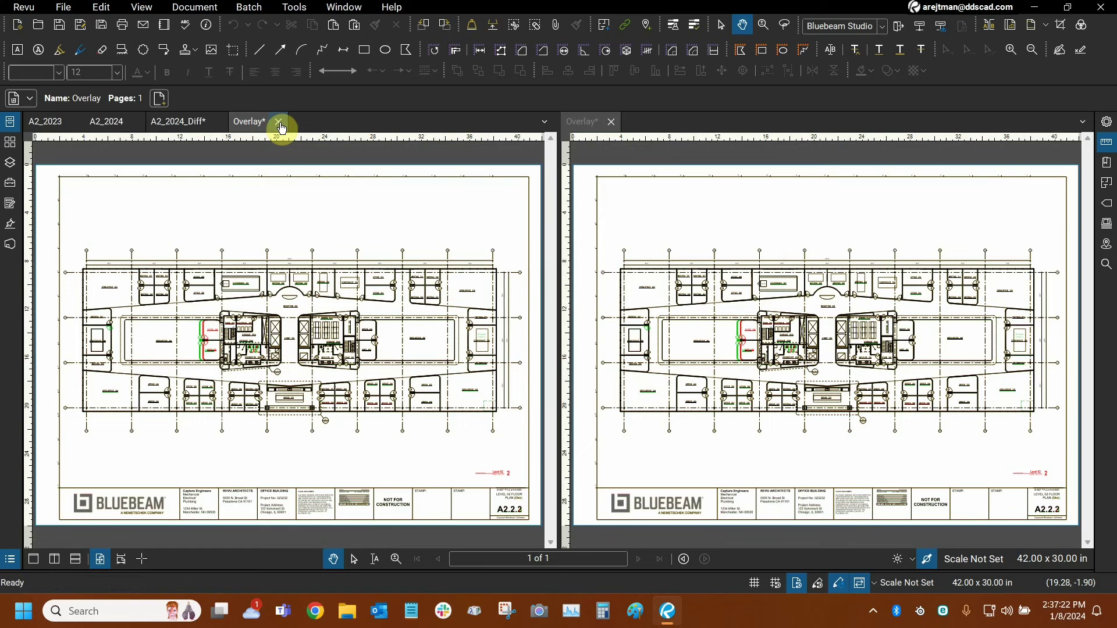
click(280, 124)
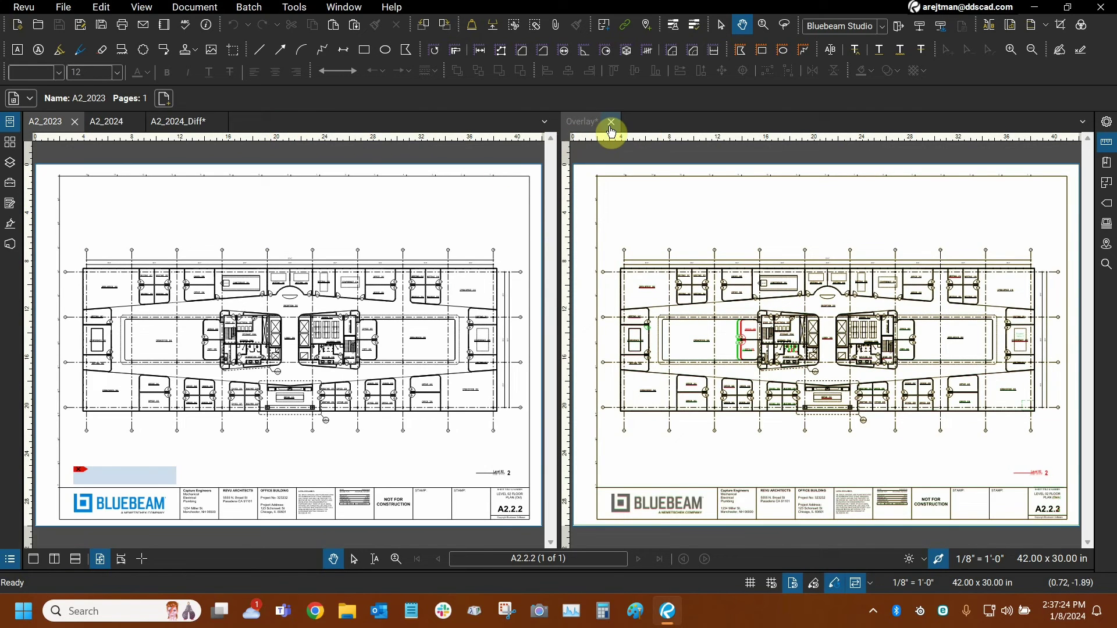
click(185, 130)
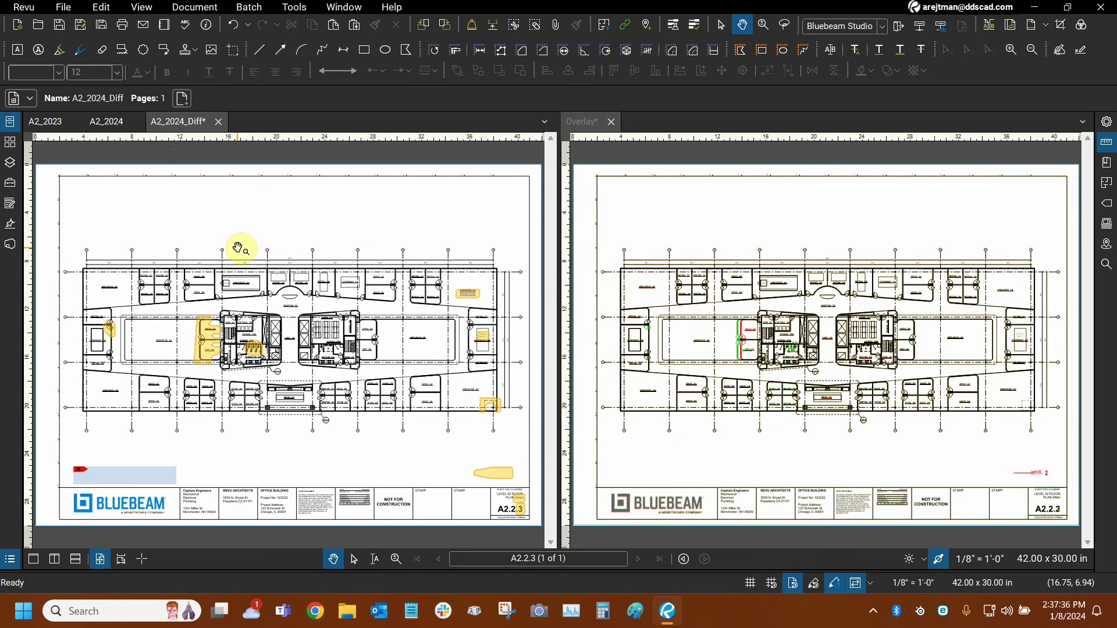
- Zoom and pan the synced panes onto the 246A door cloud, then the Office 249/Copy 350 cloud
scroll(192, 343, up, 10)
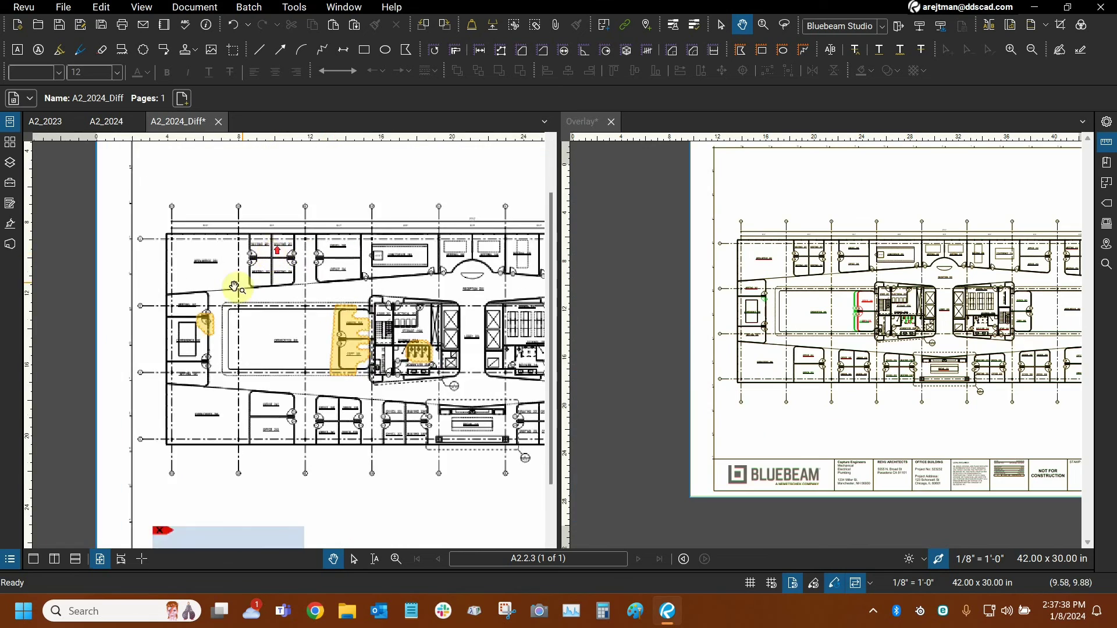
scroll(169, 344, up, 3)
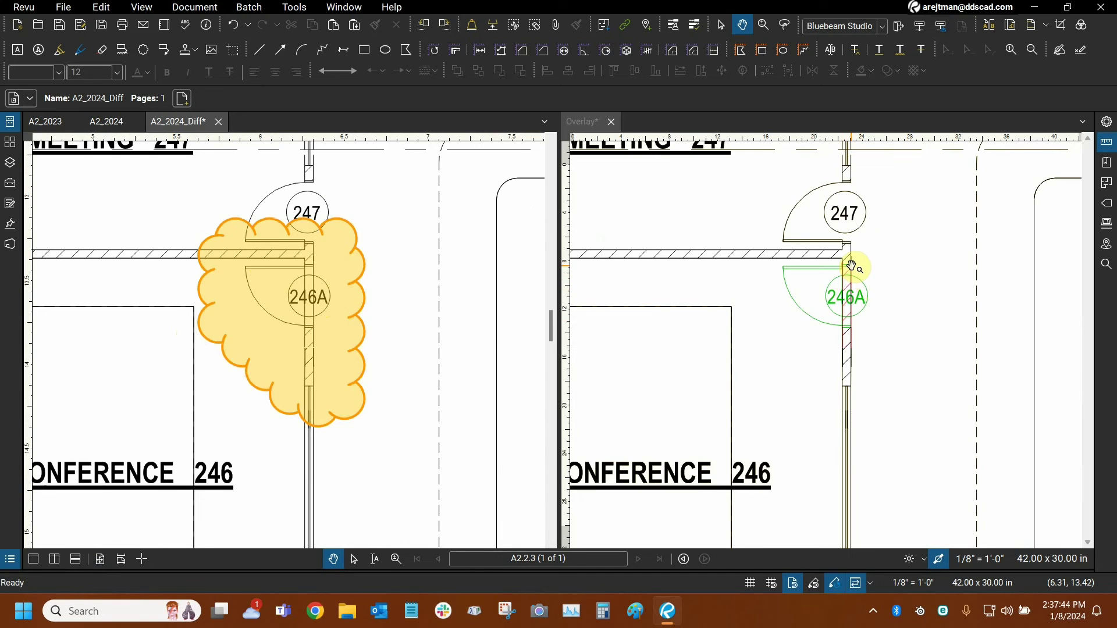
scroll(841, 291, up, 2)
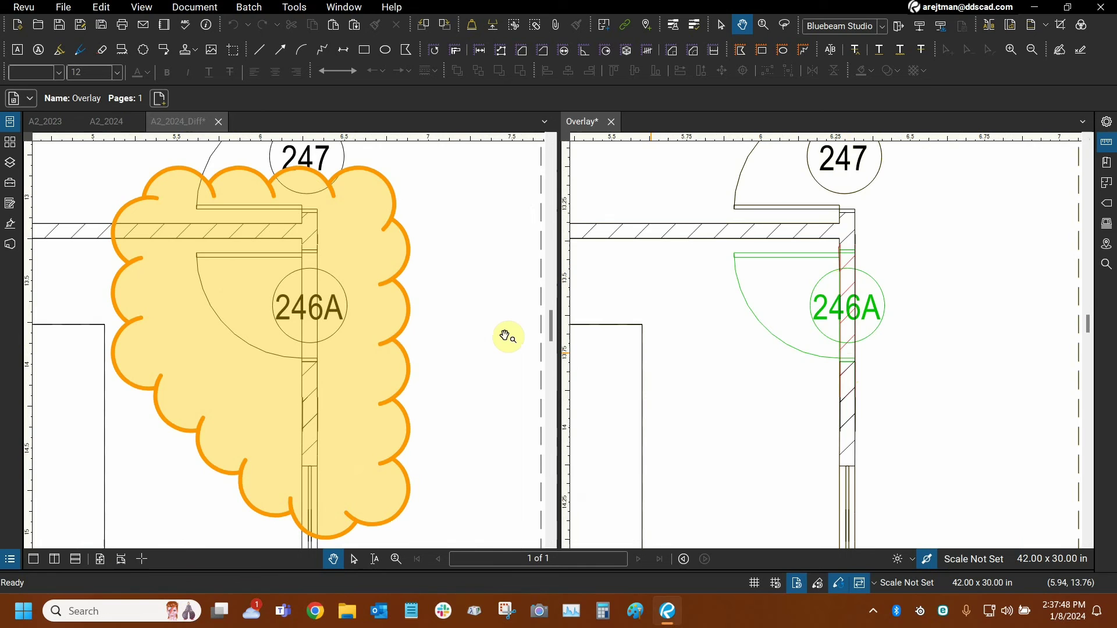
scroll(505, 332, down, 3)
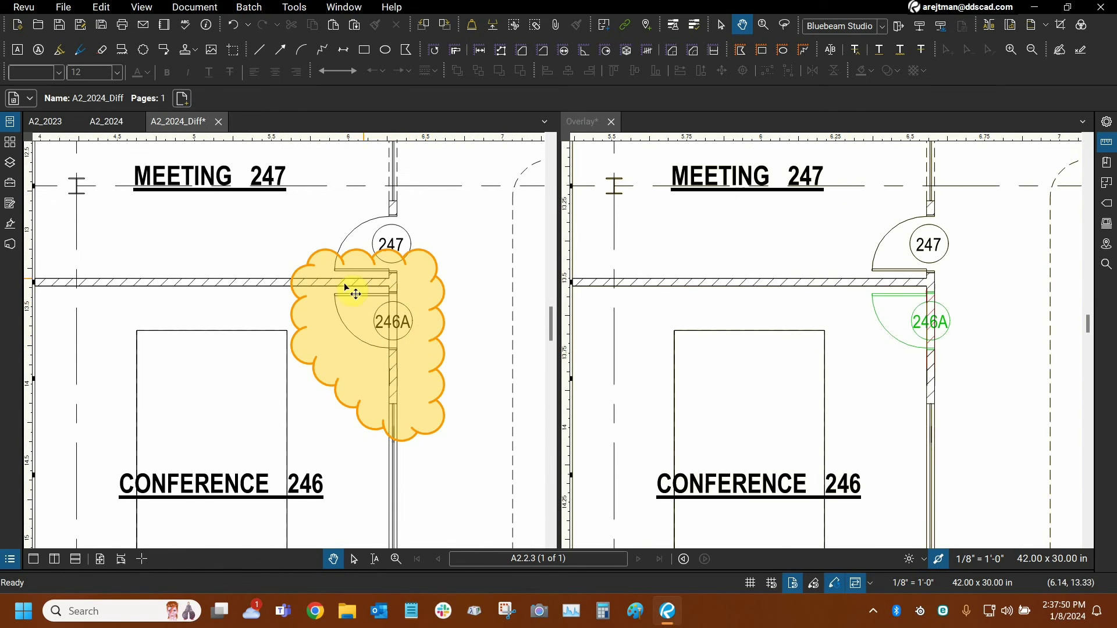
scroll(456, 396, down, 4)
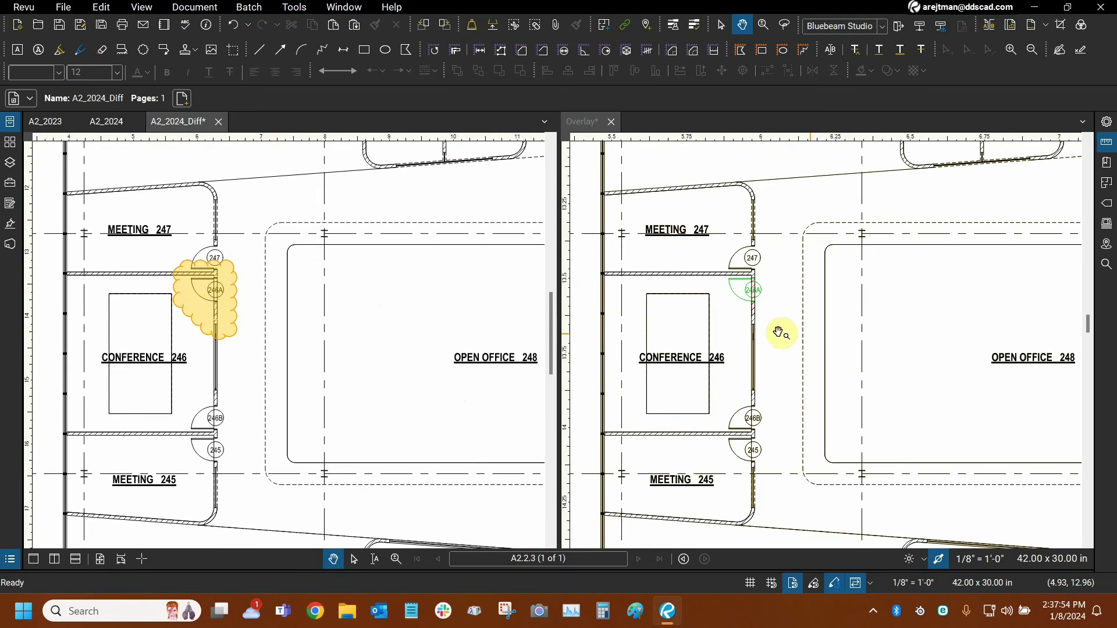
drag(428, 320, 70, 279)
scroll(408, 283, up, 3)
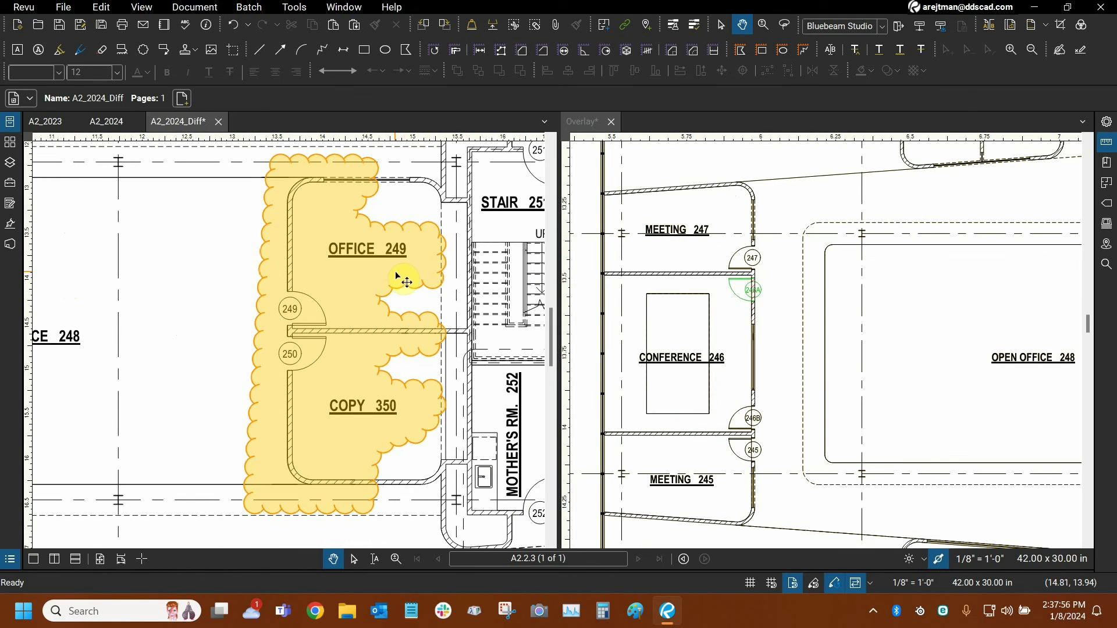
drag(419, 232, 412, 229)
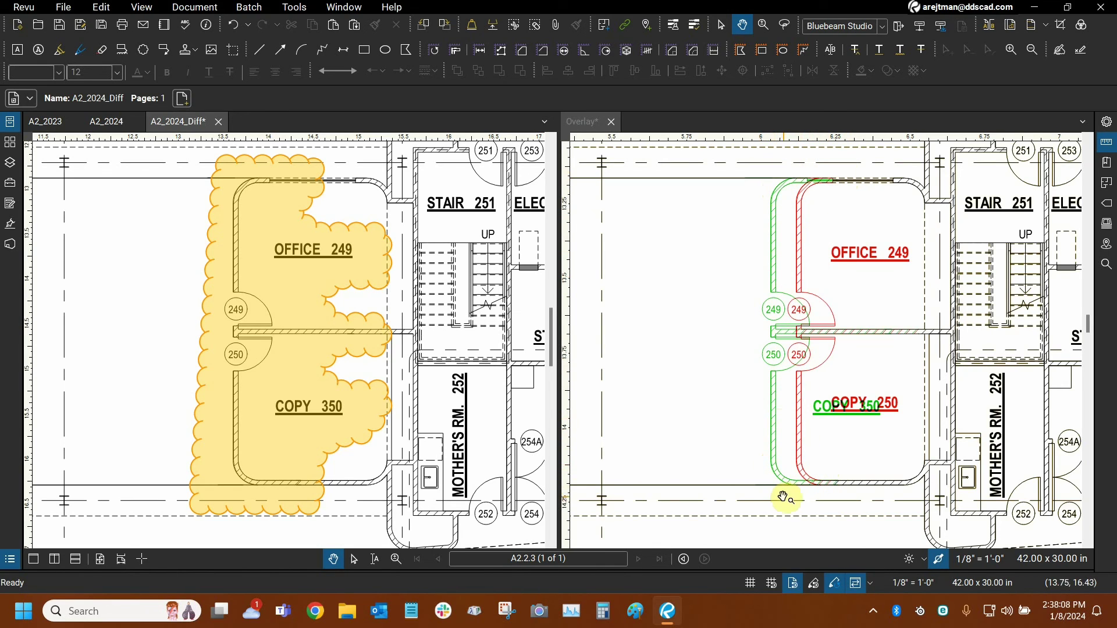
click(847, 414)
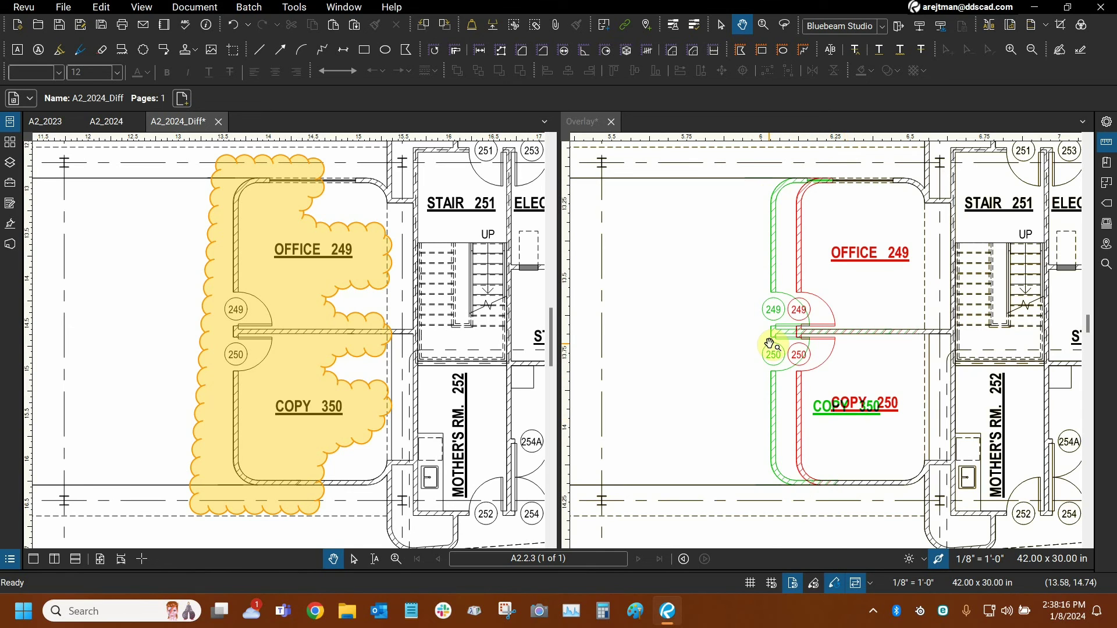
scroll(482, 245, down, 1)
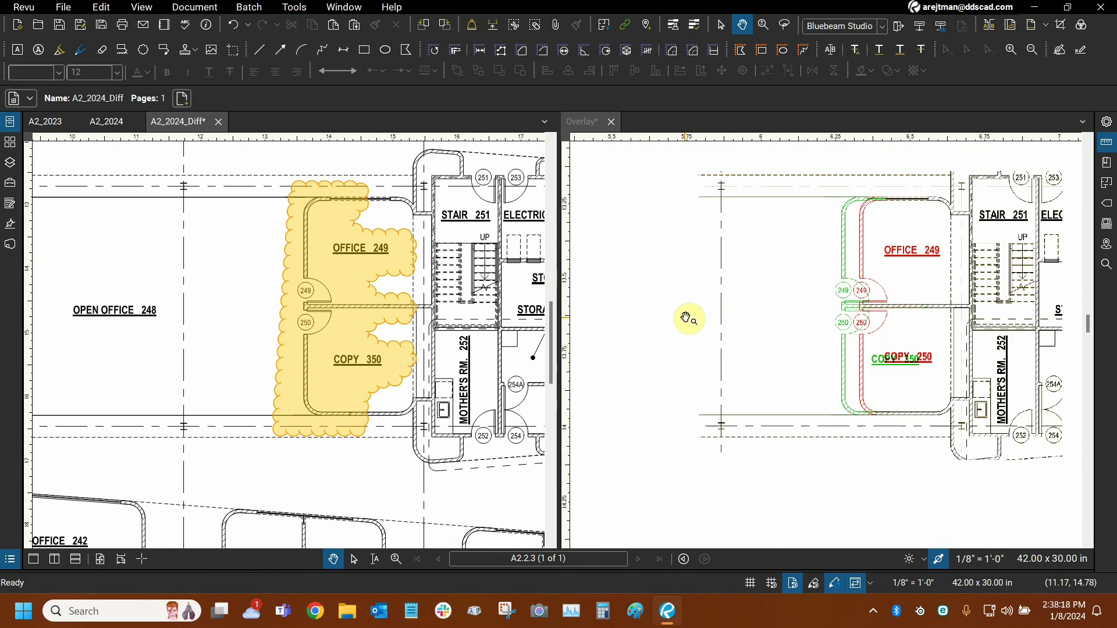
- Pan the Overlay toward Lobby 256 and the restrooms, then fit the full sheet in both panes
drag(815, 300, 669, 306)
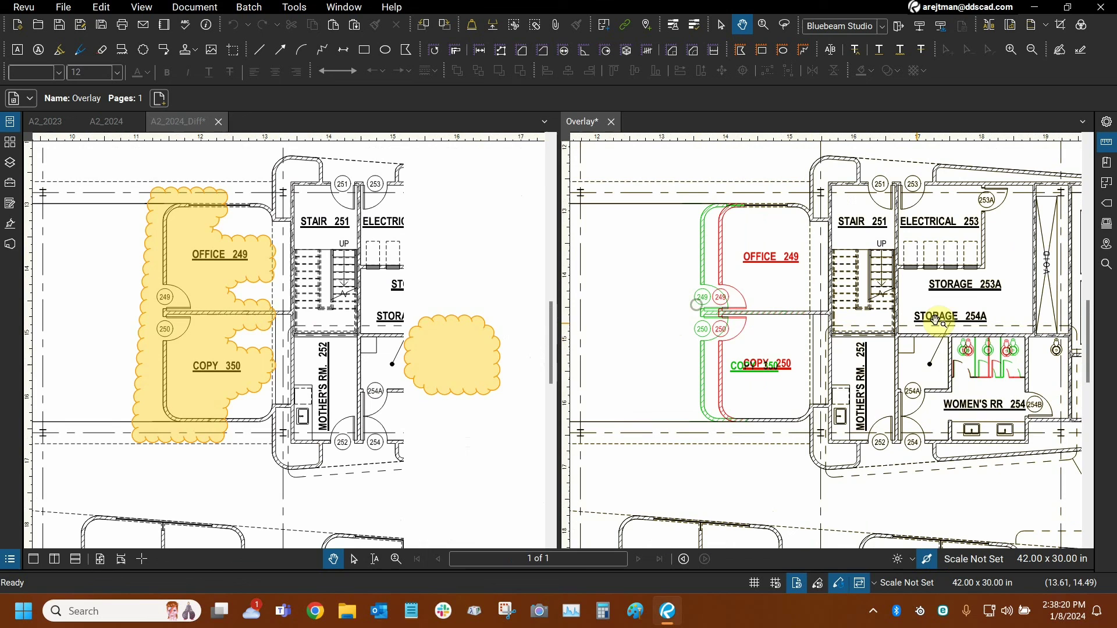
drag(955, 298, 832, 311)
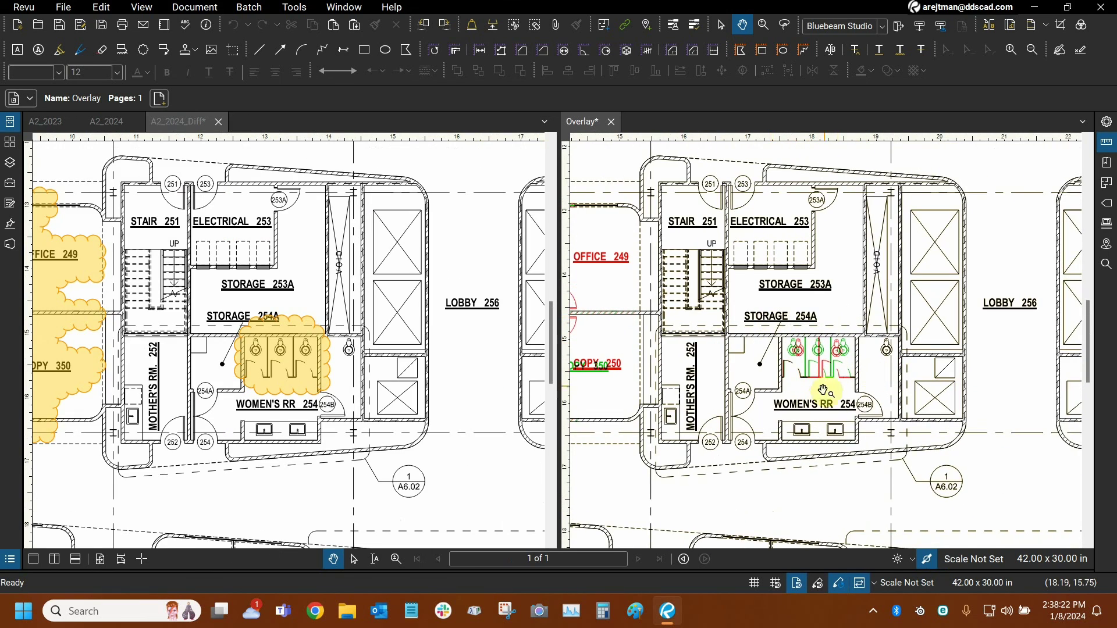
key(ctrl+0)
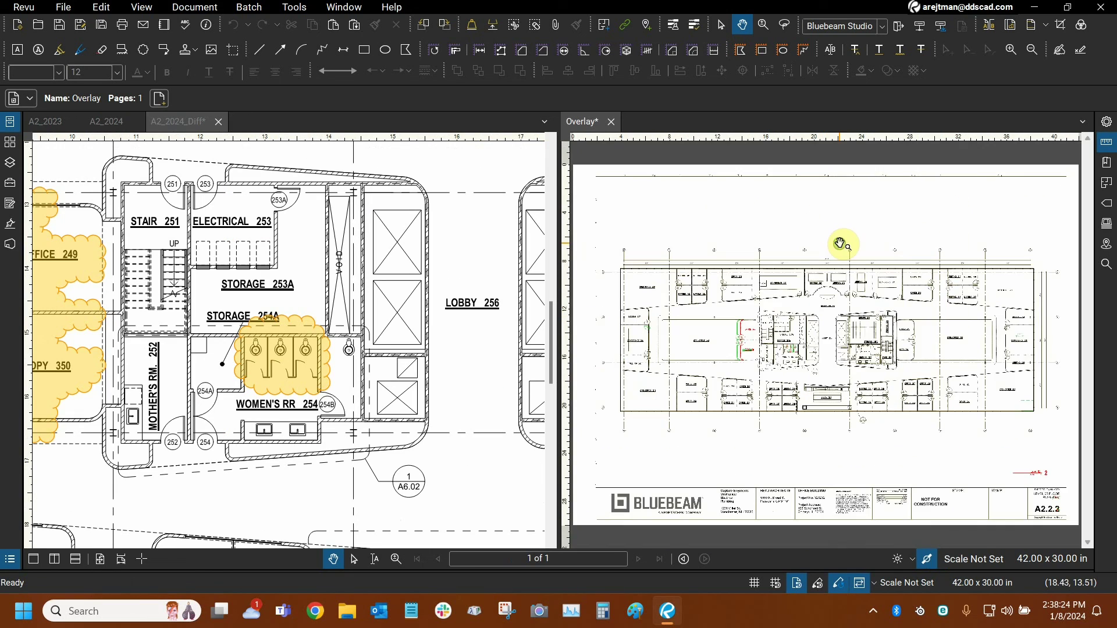